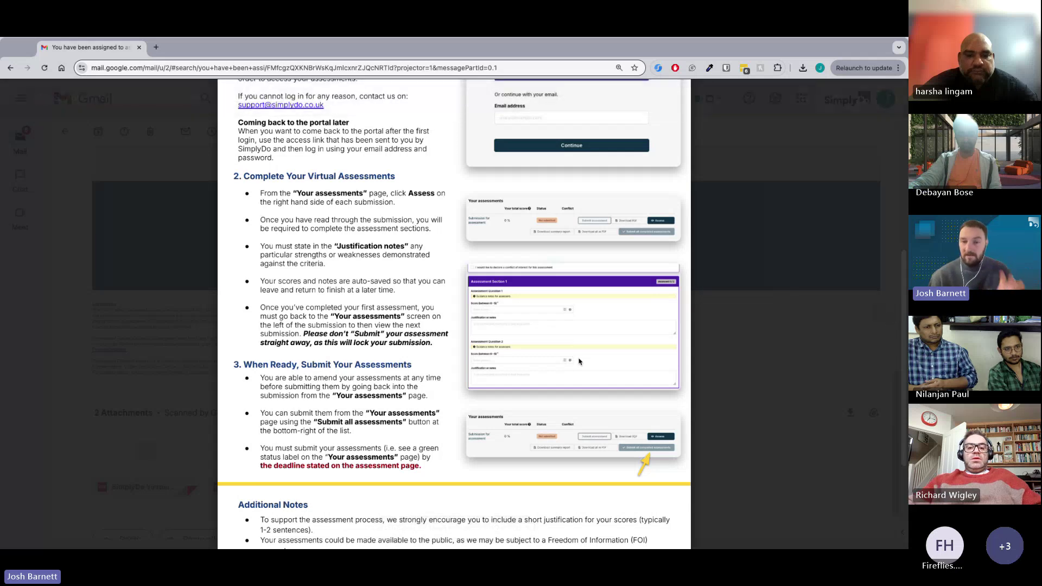
Review the attached platform guidance on completing and submitting virtual assessments.
{"action": "scroll", "coordinate": [578, 361], "scroll_direction": "down", "scroll_amount": 1}
{"action": "scroll", "coordinate": [578, 360], "scroll_direction": "down", "scroll_amount": 1}
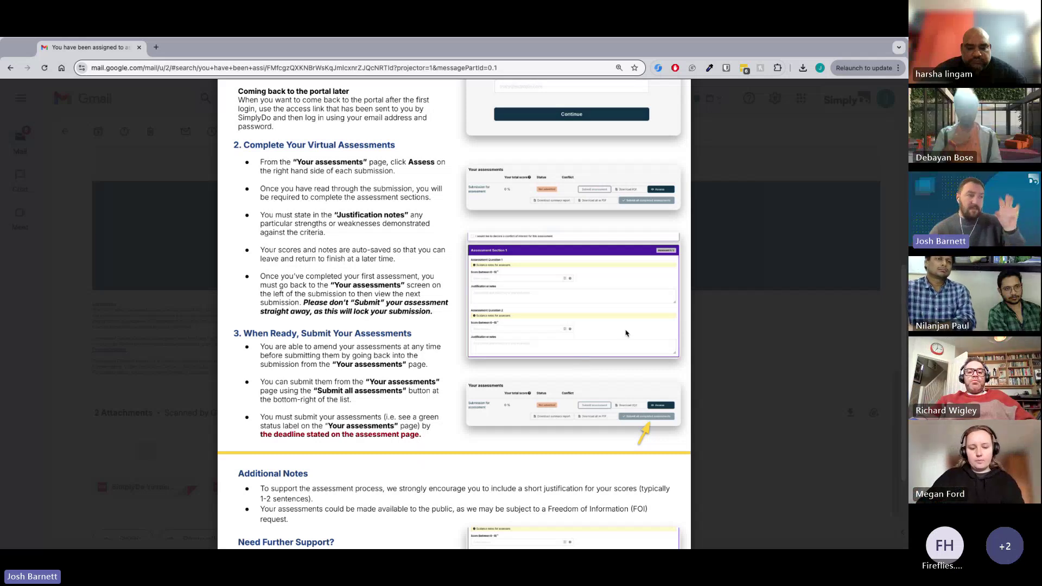
{"action": "scroll", "coordinate": [624, 331], "scroll_direction": "up", "scroll_amount": 2}
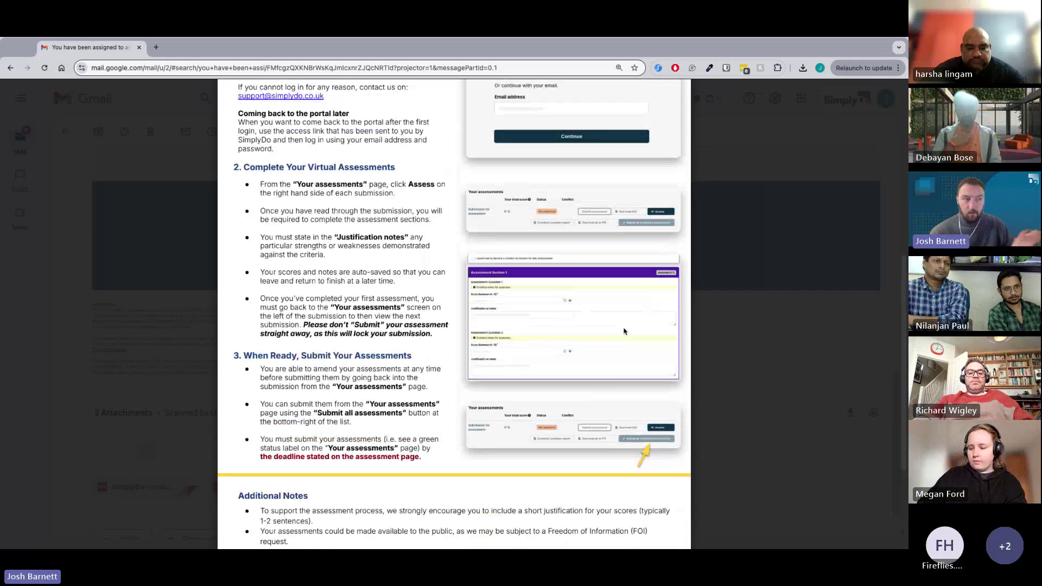
Open the Assessment Marking Criteria attachment and examine the questions, weights and points in its assessment sections.
{"action": "left_click", "coordinate": [884, 314]}
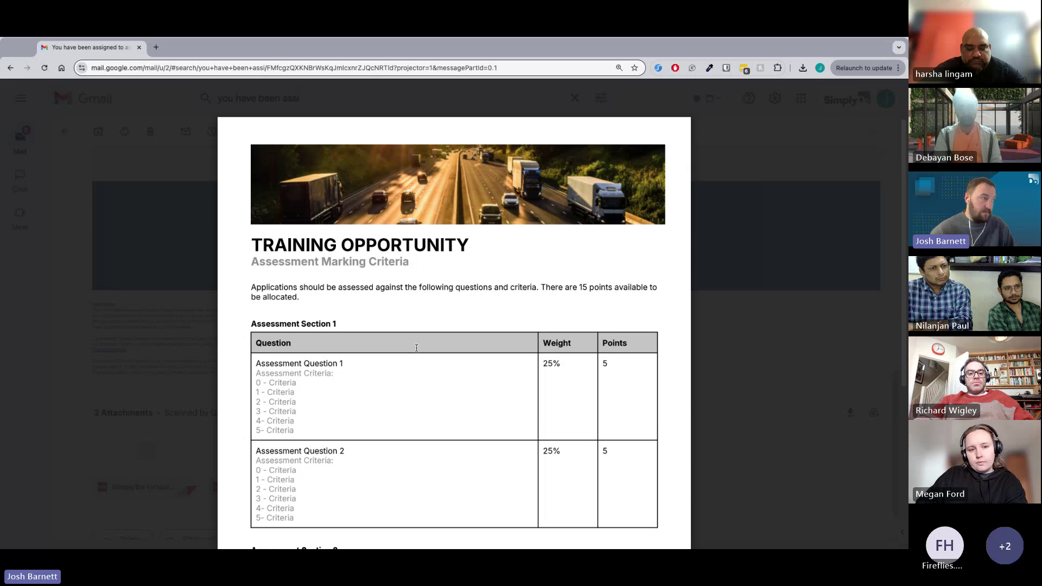
{"action": "scroll", "coordinate": [338, 309], "scroll_direction": "down", "scroll_amount": 2}
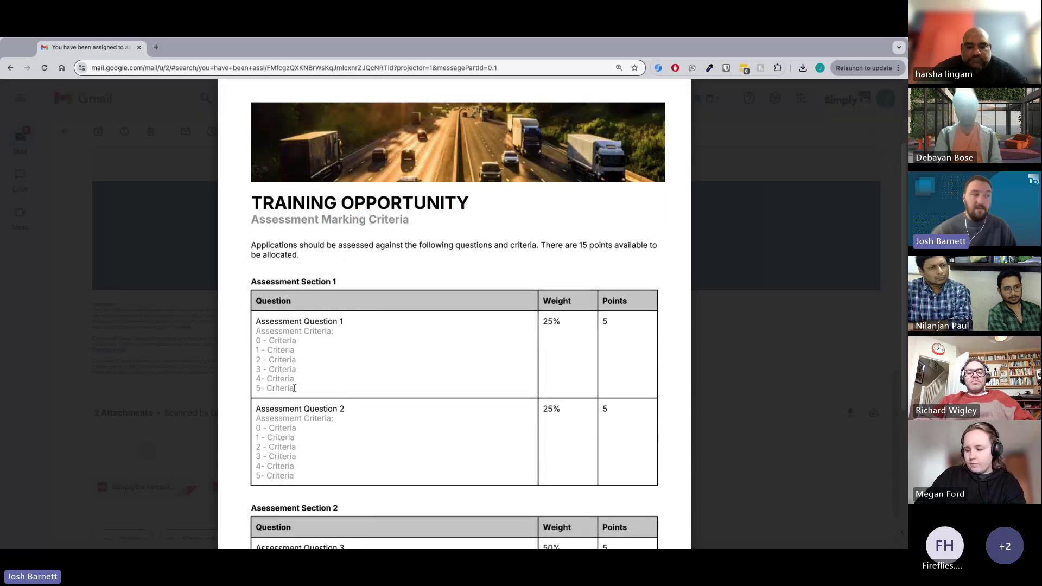
{"action": "scroll", "coordinate": [500, 325], "scroll_direction": "down", "scroll_amount": 3}
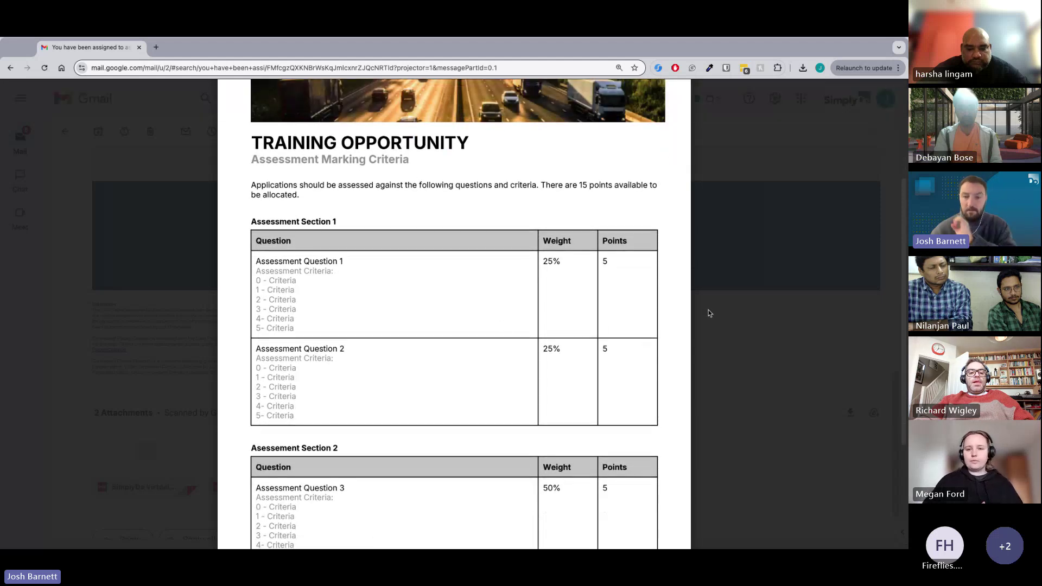
Close the attachment preview and review the assessor invitation email's instructions, deadline note and assessments link.
{"action": "left_click", "coordinate": [783, 274]}
{"action": "scroll", "coordinate": [783, 274], "scroll_direction": "up", "scroll_amount": 5}
{"action": "scroll", "coordinate": [783, 275], "scroll_direction": "up", "scroll_amount": 1}
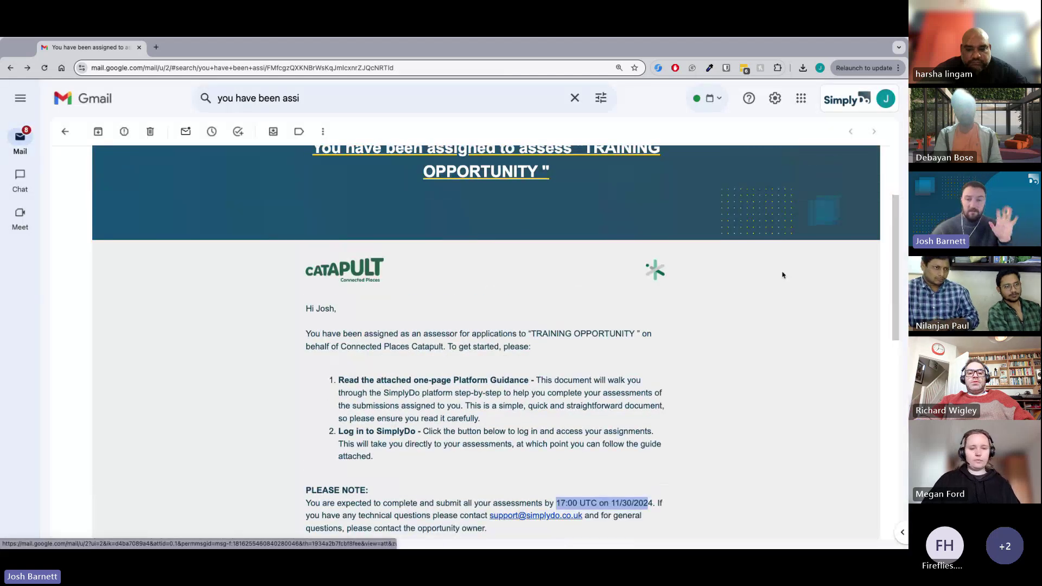
{"action": "scroll", "coordinate": [777, 291], "scroll_direction": "down", "scroll_amount": 1}
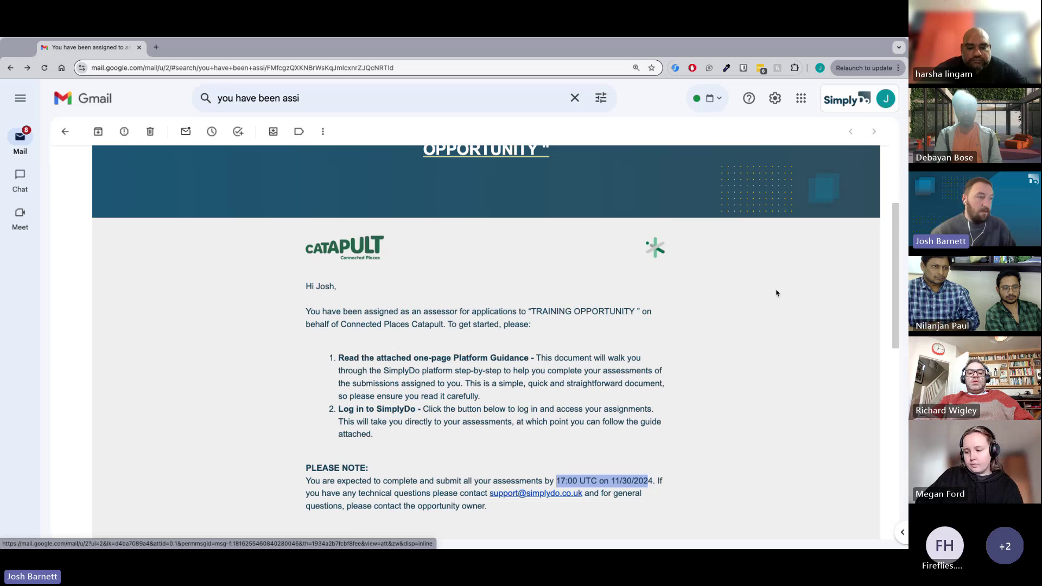
{"action": "left_click", "coordinate": [776, 293]}
{"action": "scroll", "coordinate": [775, 297], "scroll_direction": "down", "scroll_amount": 1}
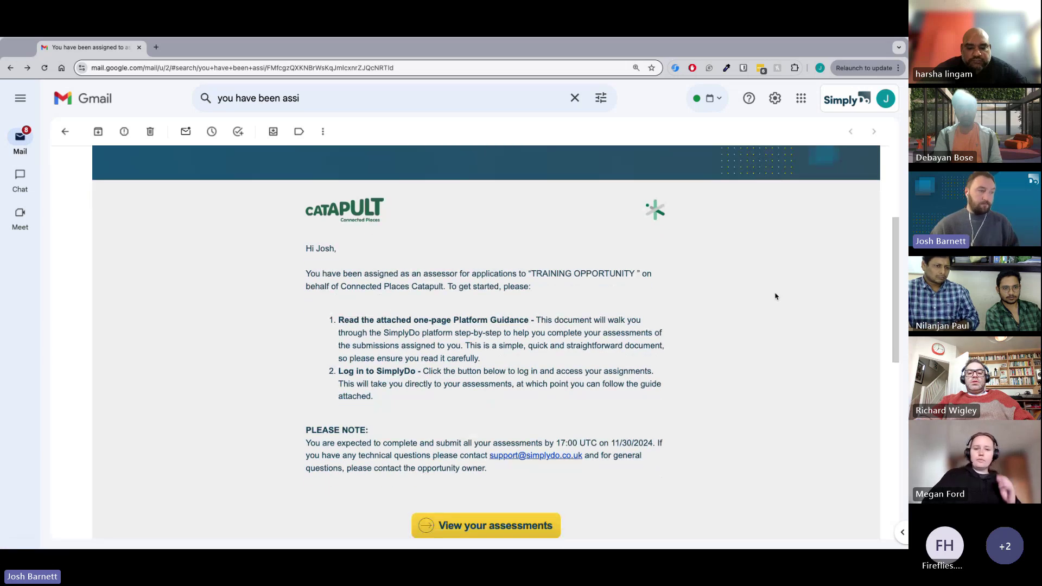
Switch to the SimplyDo portal's assigned assessments page and open Test Application Name for assessment.
{"action": "key", "text": "ctrl+Right"}
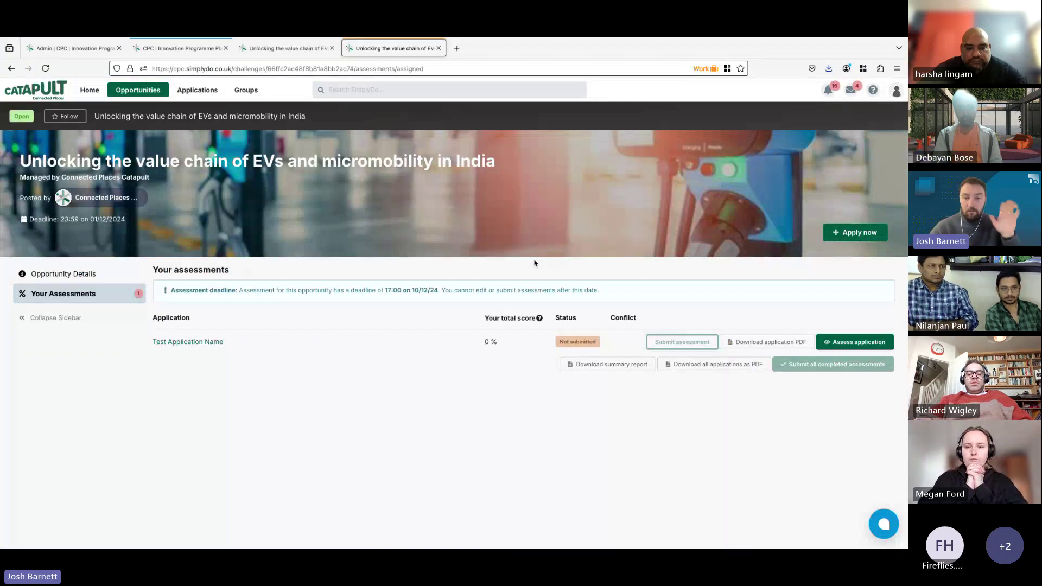
{"action": "scroll", "coordinate": [463, 329], "scroll_direction": "down", "scroll_amount": 2}
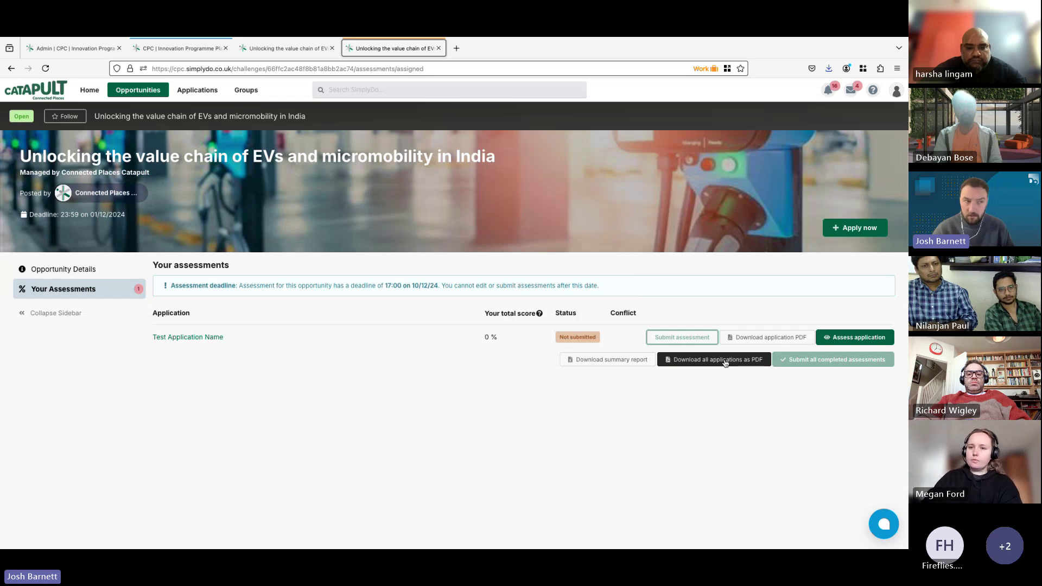
{"action": "left_click", "coordinate": [858, 338]}
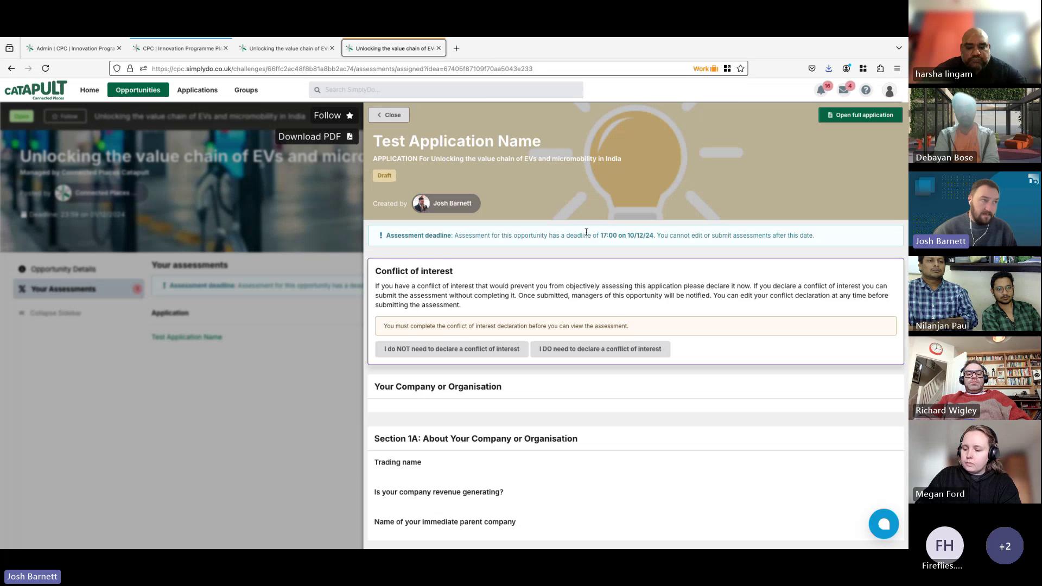
Try the option for declaring a conflict of interest, and declare that there is no conflict for this application.
{"action": "scroll", "coordinate": [624, 238], "scroll_direction": "down", "scroll_amount": 1}
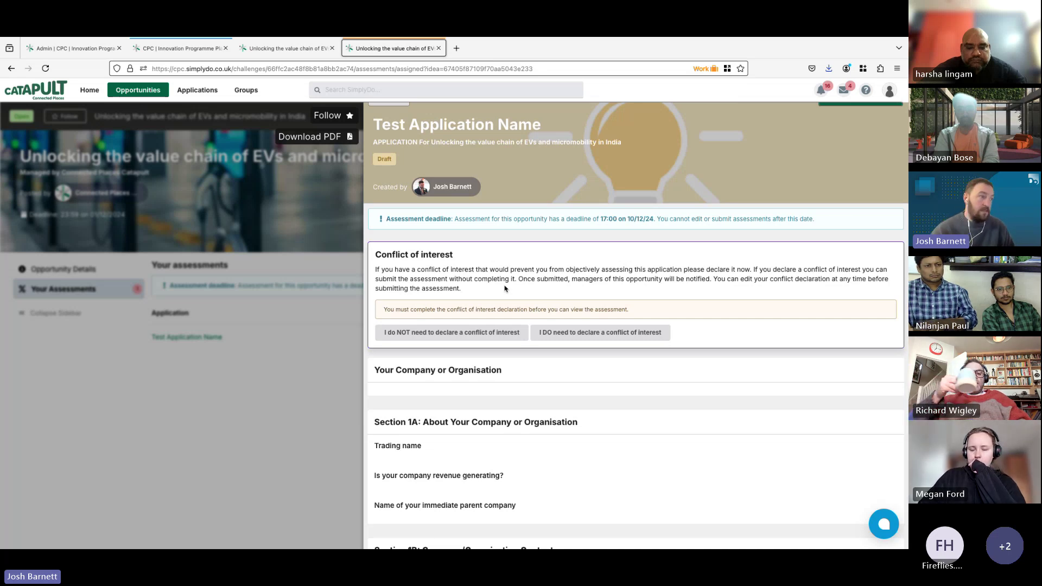
{"action": "left_click", "coordinate": [571, 339]}
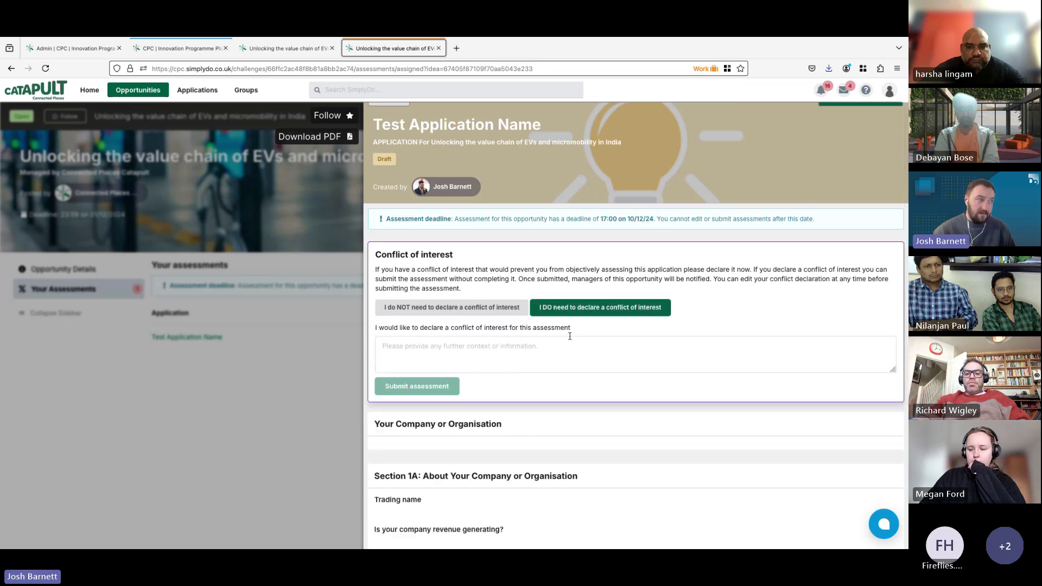
{"action": "left_click", "coordinate": [433, 347]}
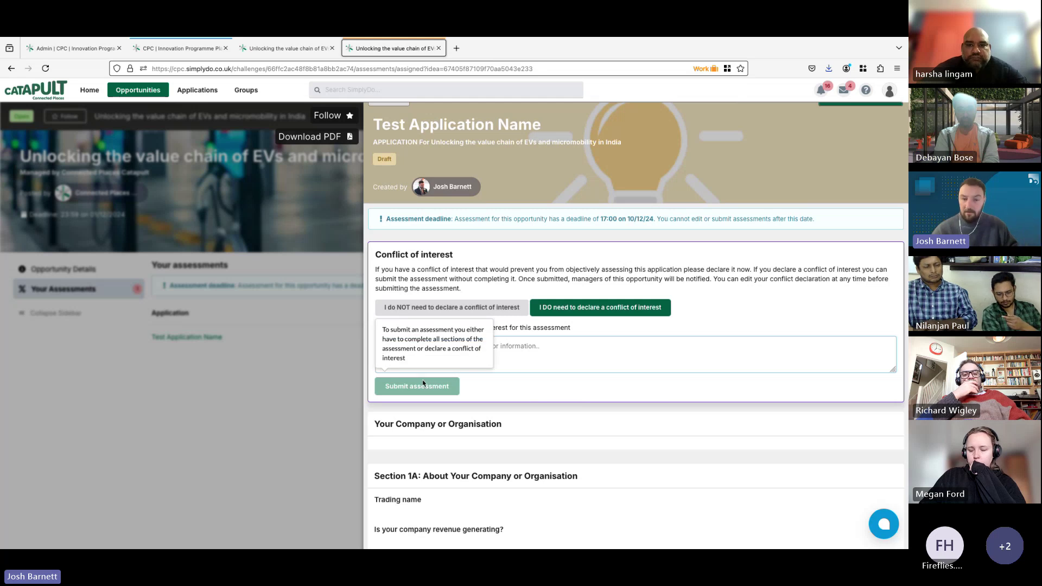
{"action": "left_click", "coordinate": [451, 306]}
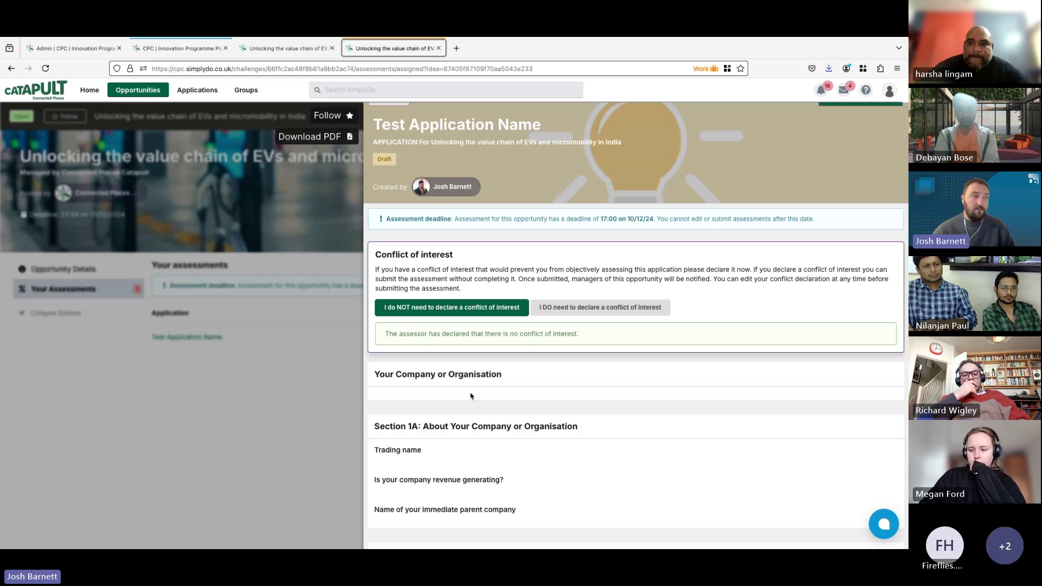
Switch the conflict of interest declaration to needed again, and set it back to not needed.
{"action": "scroll", "coordinate": [471, 396], "scroll_direction": "down", "scroll_amount": 3}
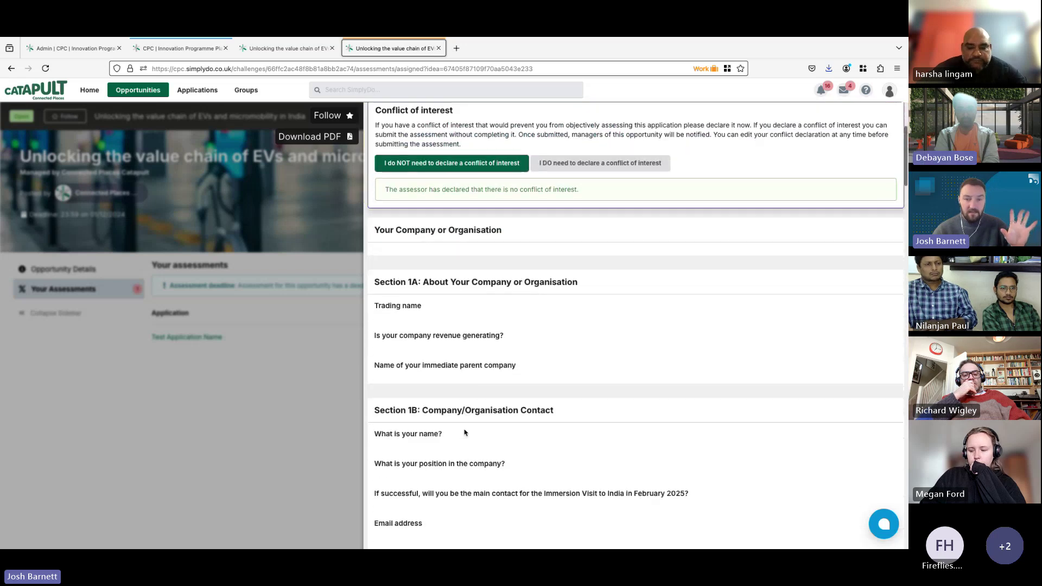
{"action": "scroll", "coordinate": [463, 433], "scroll_direction": "down", "scroll_amount": 1}
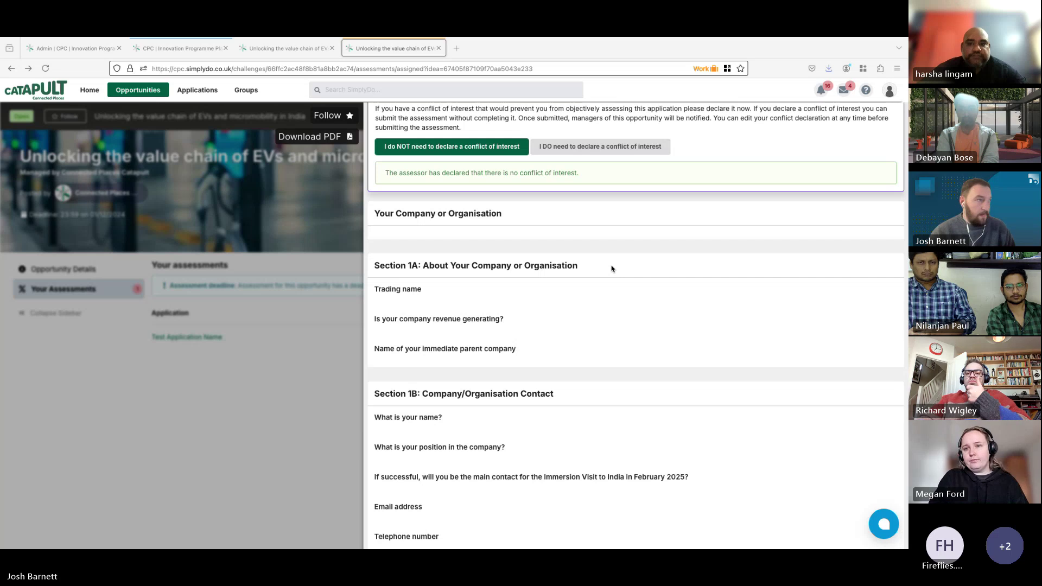
{"action": "scroll", "coordinate": [595, 205], "scroll_direction": "up", "scroll_amount": 2}
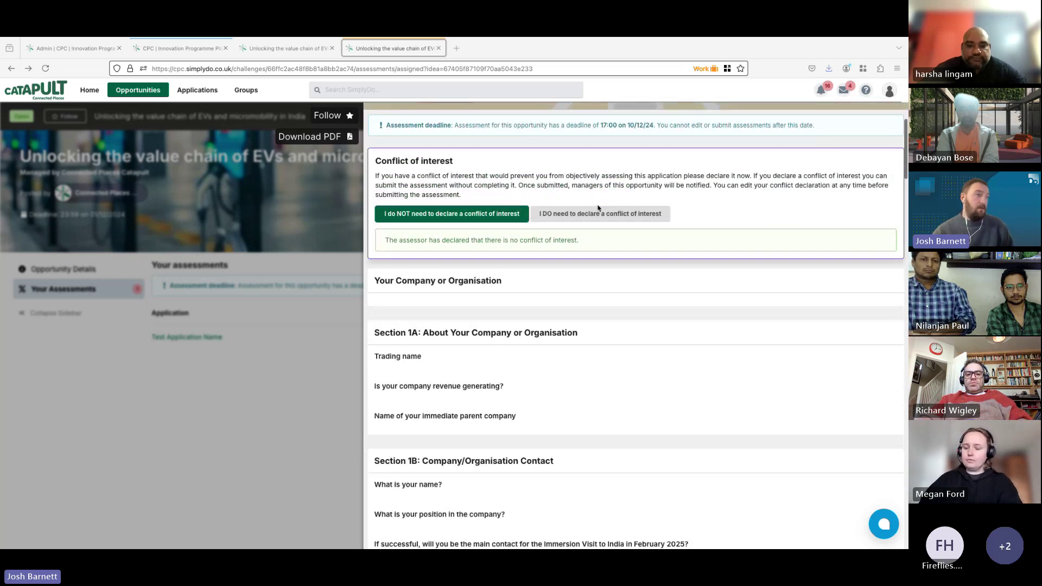
{"action": "left_click", "coordinate": [555, 213]}
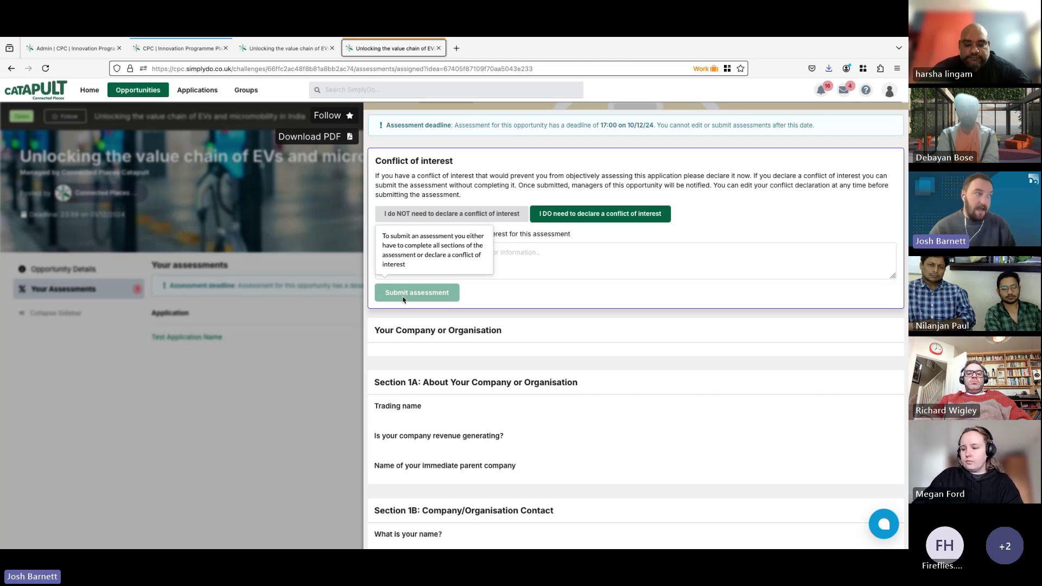
{"action": "left_click", "coordinate": [464, 220]}
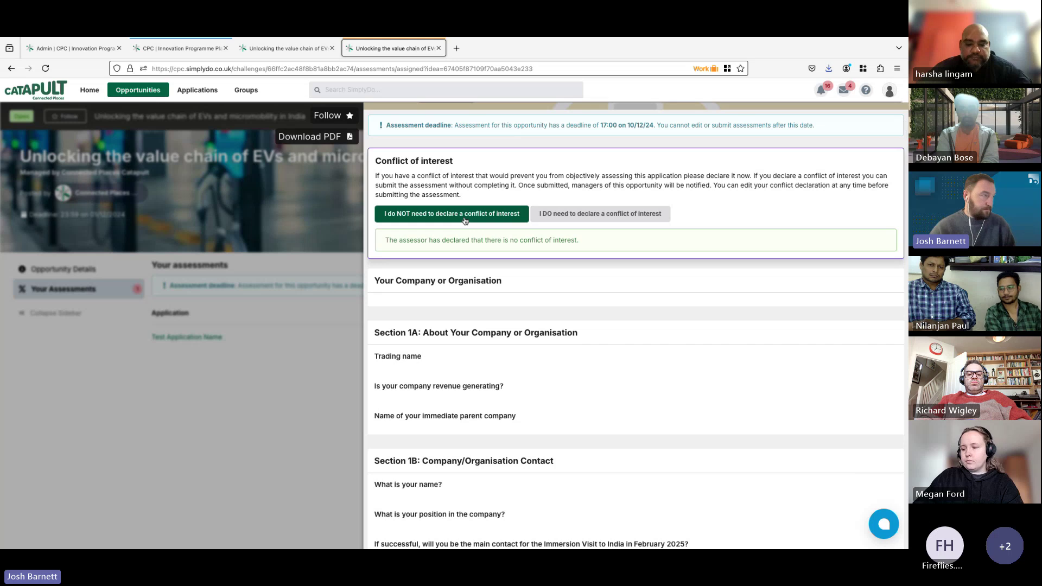
Look through the application's sections from company details to Future Opportunities, down to the Assessment section.
{"action": "scroll", "coordinate": [549, 318], "scroll_direction": "down", "scroll_amount": 3}
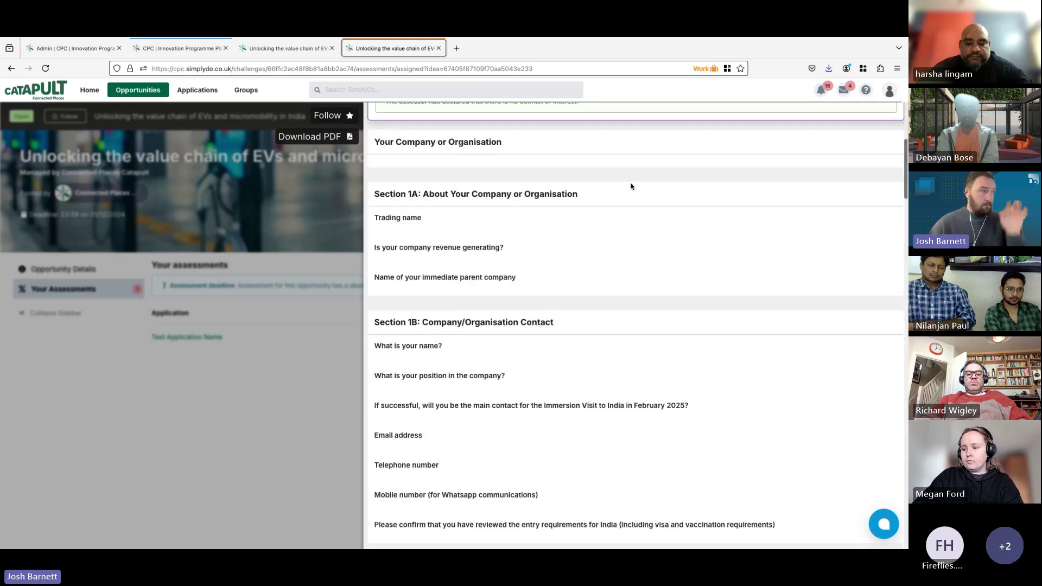
{"action": "scroll", "coordinate": [546, 221], "scroll_direction": "down", "scroll_amount": 5}
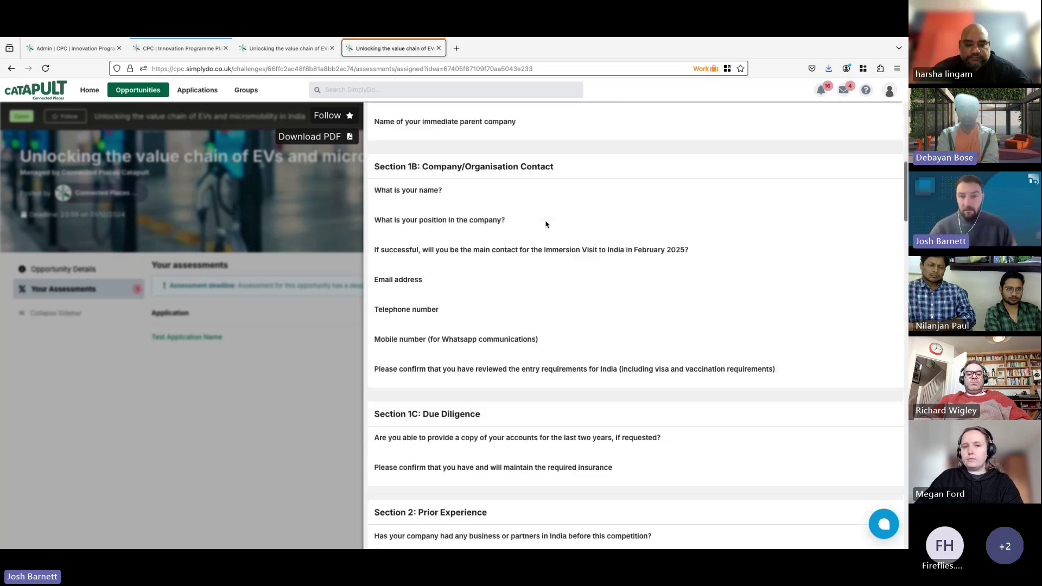
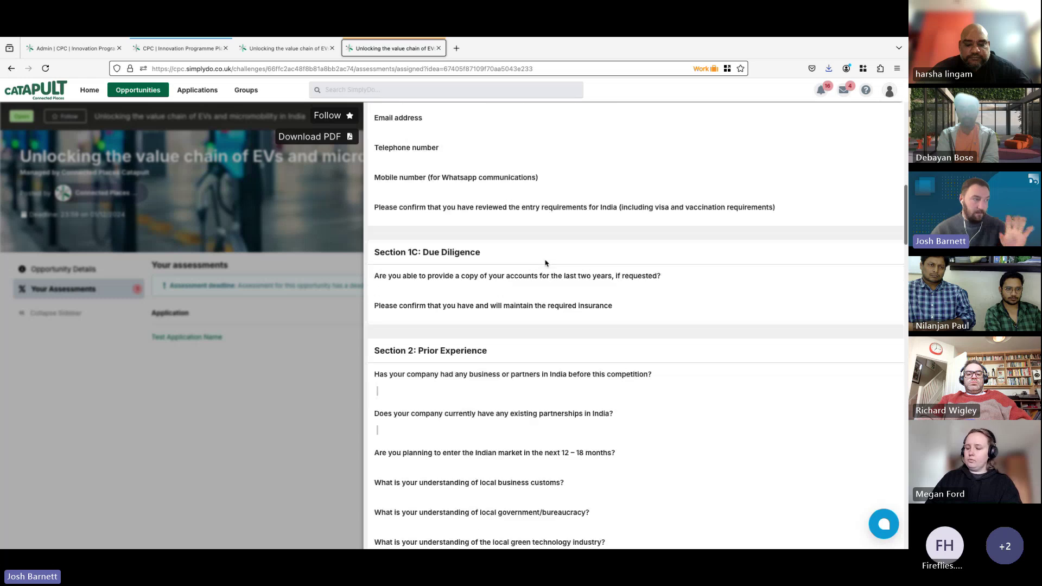
{"action": "scroll", "coordinate": [543, 313], "scroll_direction": "down", "scroll_amount": 6}
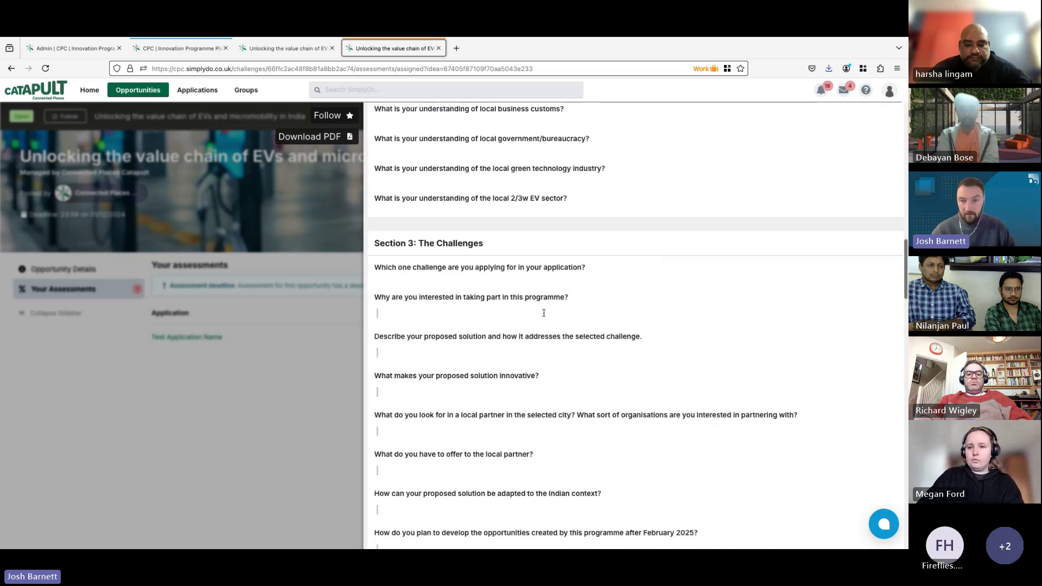
{"action": "scroll", "coordinate": [544, 315], "scroll_direction": "down", "scroll_amount": 4}
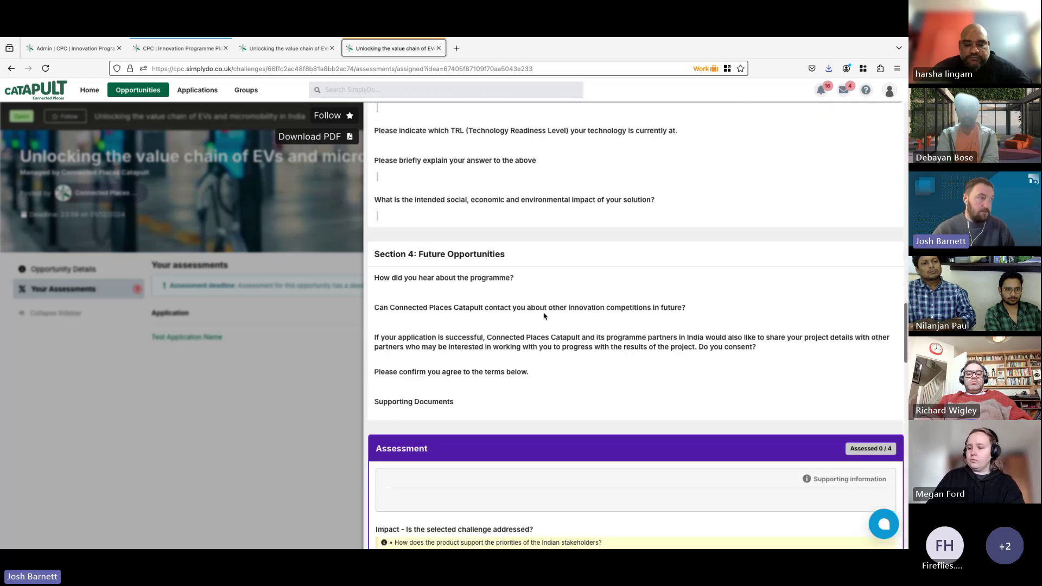
{"action": "scroll", "coordinate": [527, 350], "scroll_direction": "down", "scroll_amount": 3}
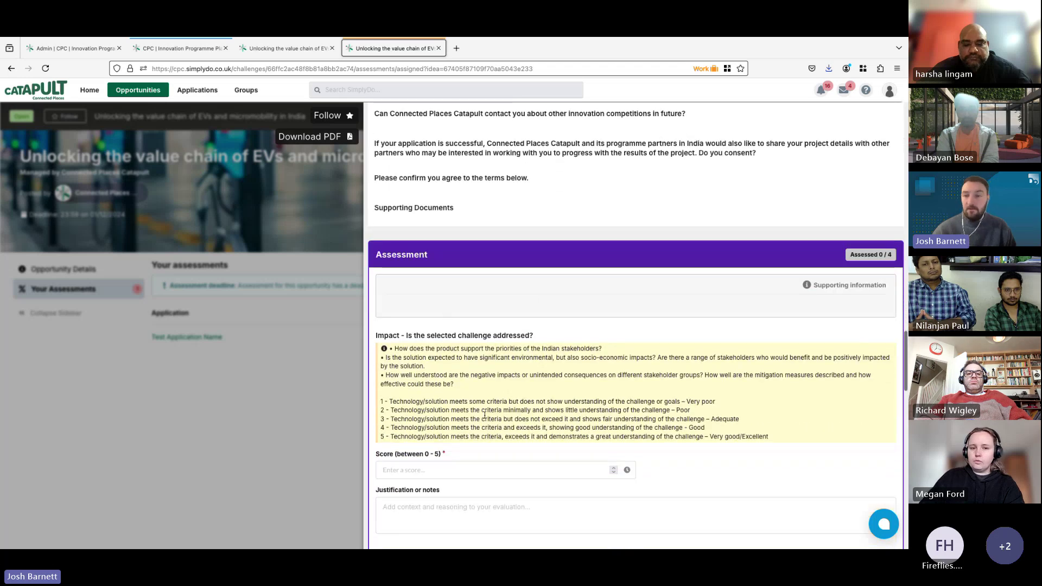
Examine the Impact question's assessment criteria and its 1 to 5 scoring guidance.
{"action": "scroll", "coordinate": [528, 351], "scroll_direction": "down", "scroll_amount": 1}
{"action": "scroll", "coordinate": [624, 336], "scroll_direction": "down", "scroll_amount": 1}
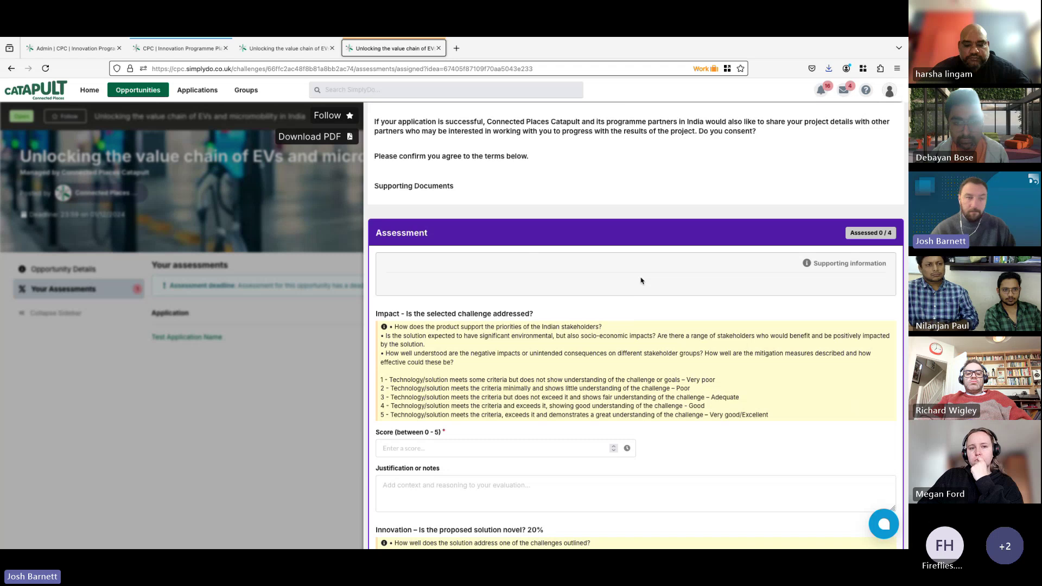
{"action": "scroll", "coordinate": [640, 281], "scroll_direction": "down", "scroll_amount": 1}
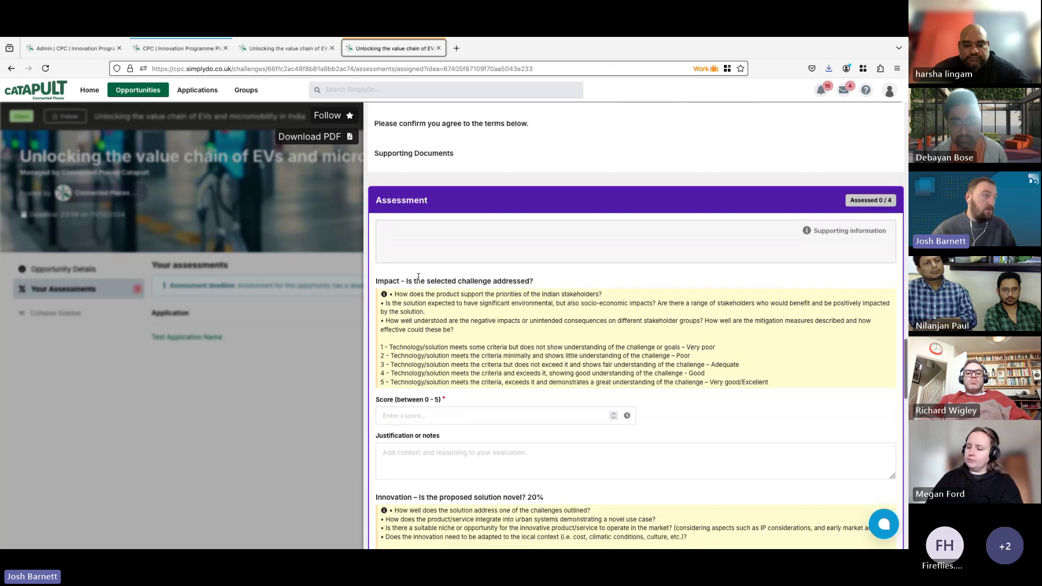
{"action": "left_click_drag", "start_coordinate": [378, 281], "coordinate": [532, 288]}
{"action": "left_click", "coordinate": [554, 282]}
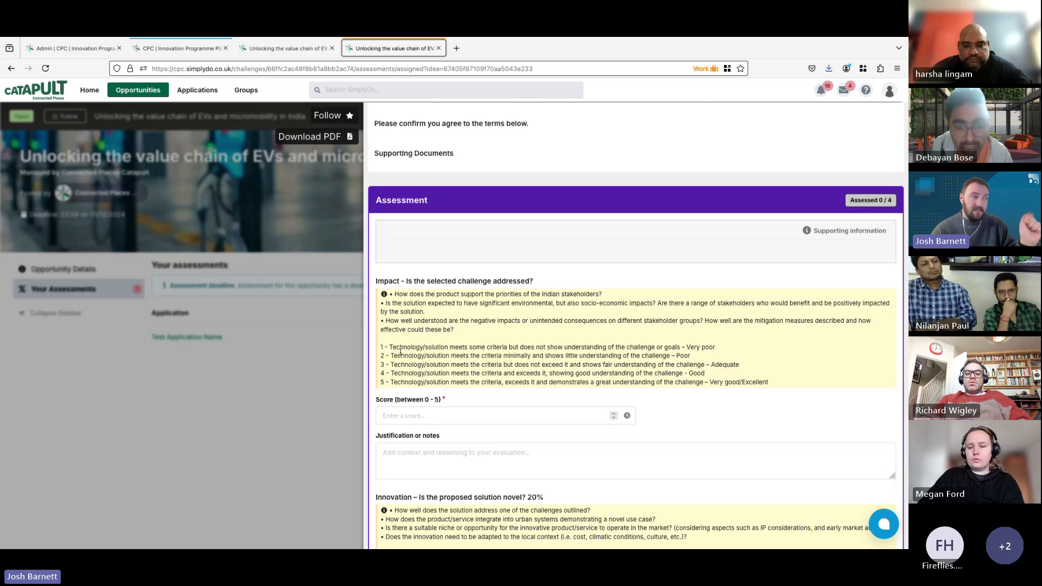
{"action": "scroll", "coordinate": [429, 368], "scroll_direction": "down", "scroll_amount": 1}
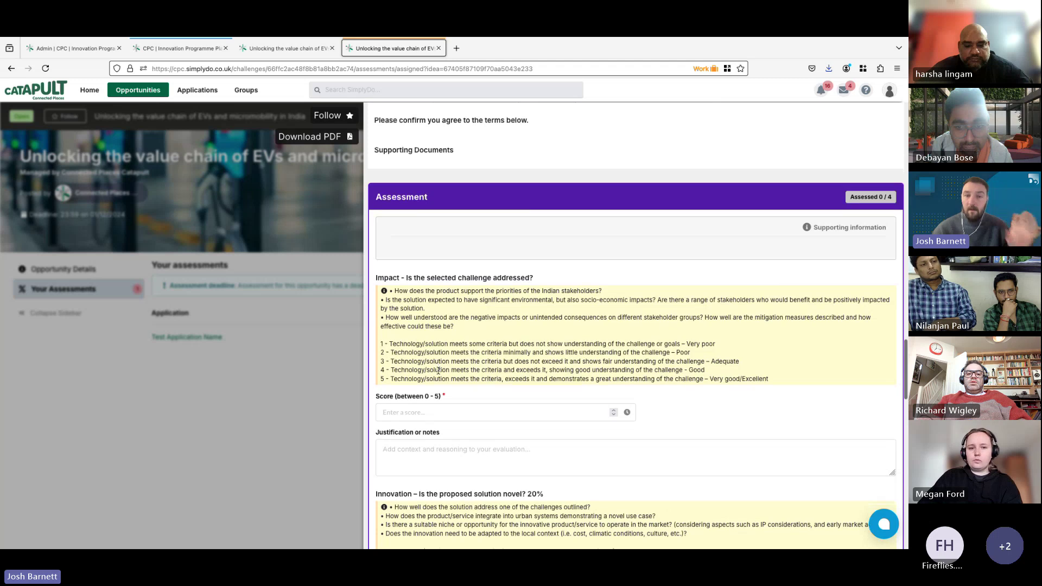
{"action": "scroll", "coordinate": [439, 371], "scroll_direction": "down", "scroll_amount": 1}
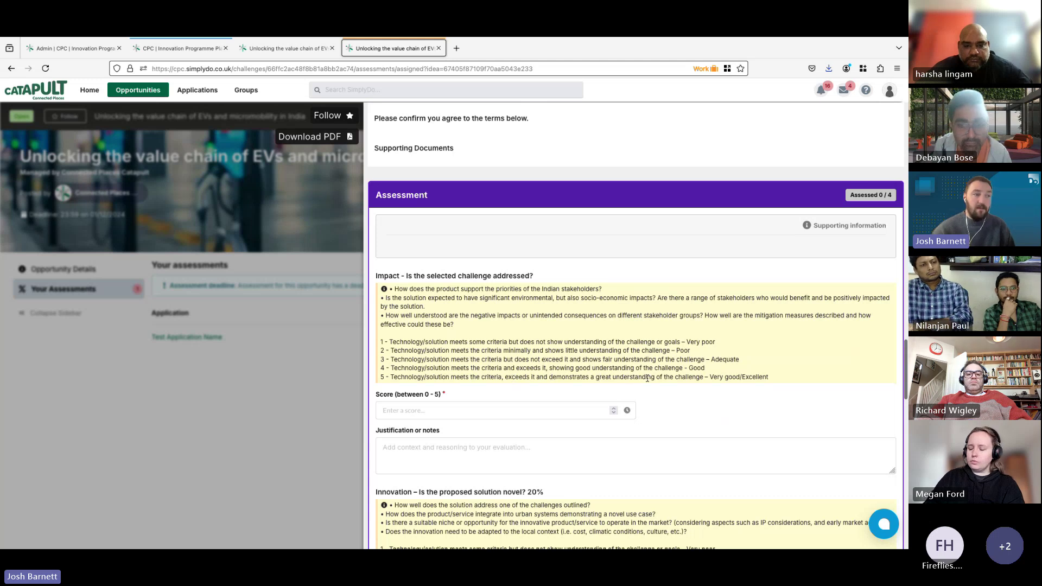
Score the Impact question 4 and enter "justification" in its justification notes.
{"action": "left_click", "coordinate": [480, 411]}
{"action": "type", "text": "4"}
{"action": "left_click", "coordinate": [430, 445]}
{"action": "type", "text": "just"}
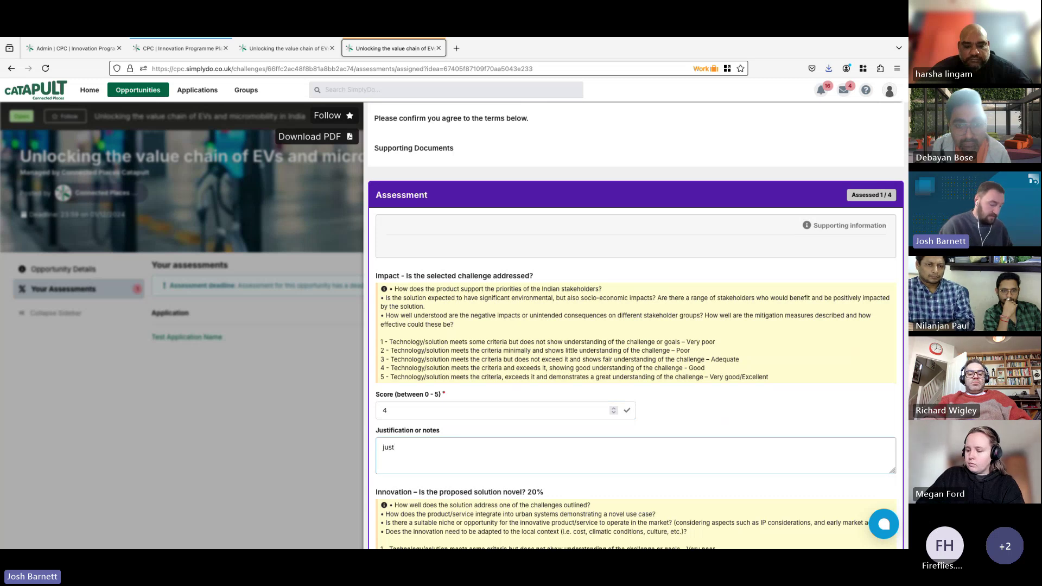
{"action": "type", "text": "ification"}
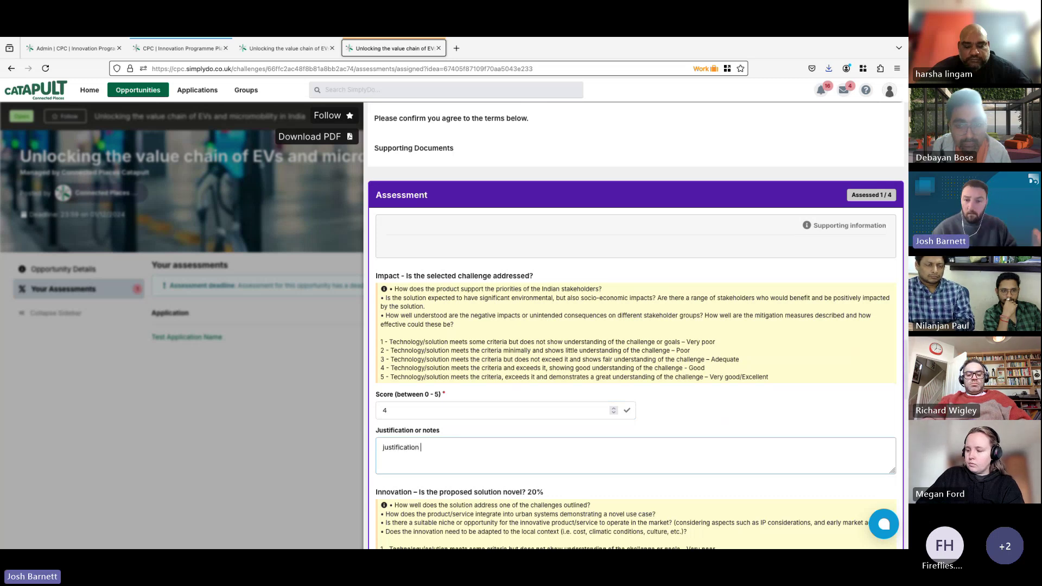
Score the Innovation question 3 in the Assessment section.
{"action": "scroll", "coordinate": [638, 326], "scroll_direction": "down", "scroll_amount": 2}
{"action": "scroll", "coordinate": [432, 445], "scroll_direction": "down", "scroll_amount": 1}
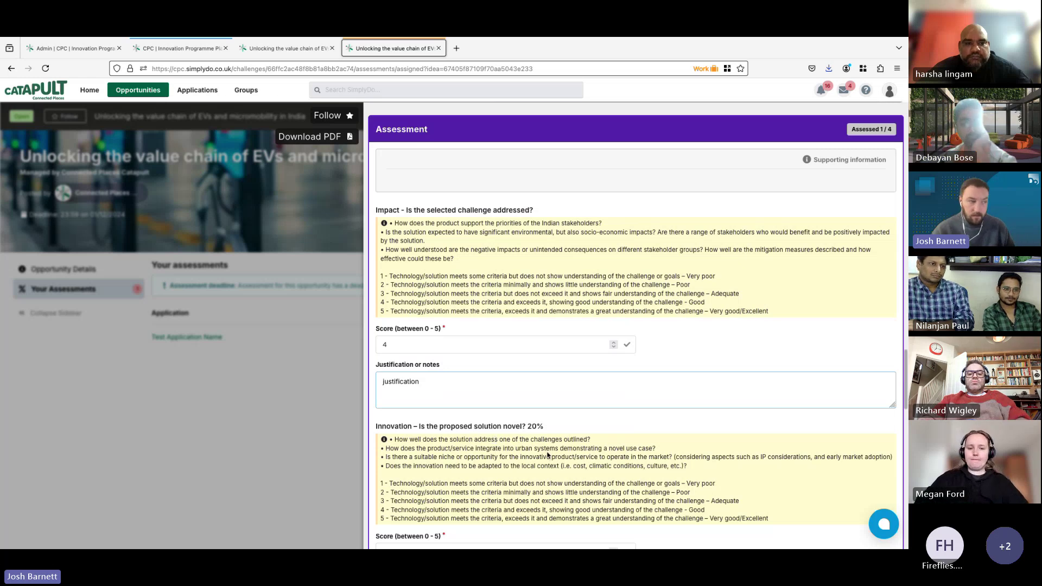
{"action": "scroll", "coordinate": [547, 452], "scroll_direction": "down", "scroll_amount": 2}
{"action": "scroll", "coordinate": [547, 452], "scroll_direction": "down", "scroll_amount": 2}
{"action": "left_click", "coordinate": [445, 466]}
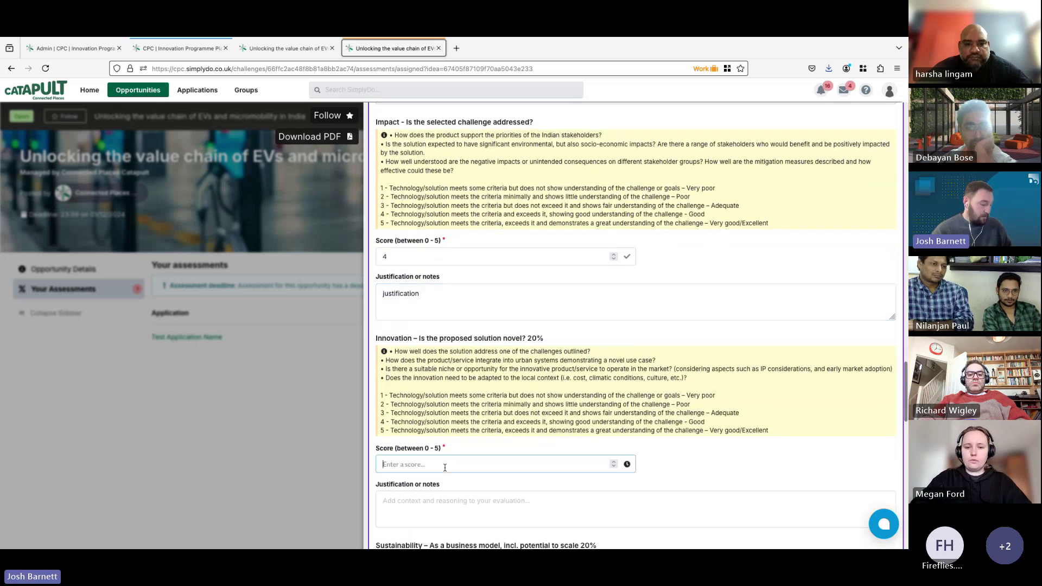
{"action": "scroll", "coordinate": [445, 465], "scroll_direction": "down", "scroll_amount": 2}
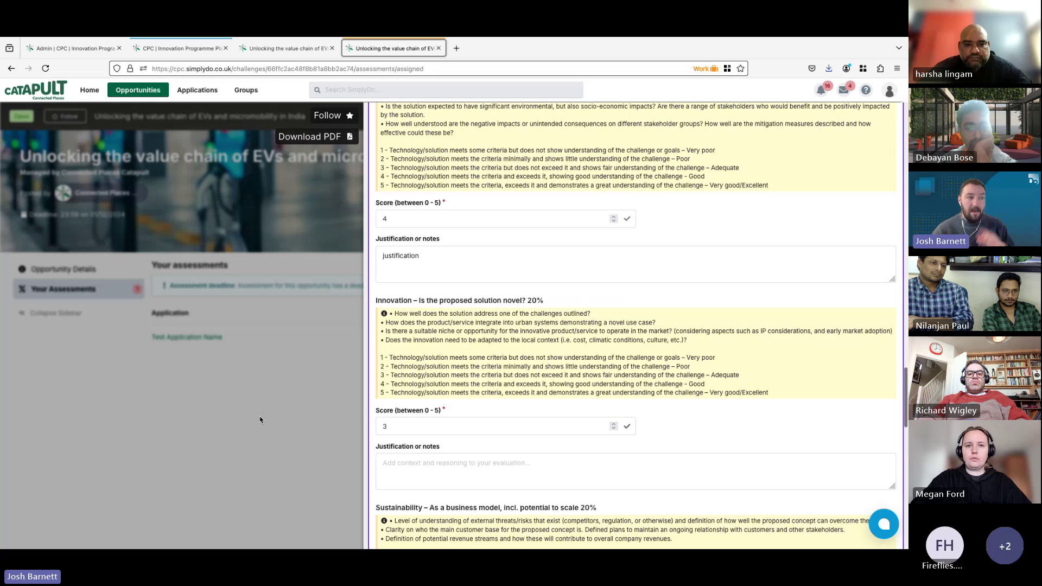
Close the application, reopen its assessment from the assessments list, and check the Impact and Innovation scores.
{"action": "left_click", "coordinate": [262, 419]}
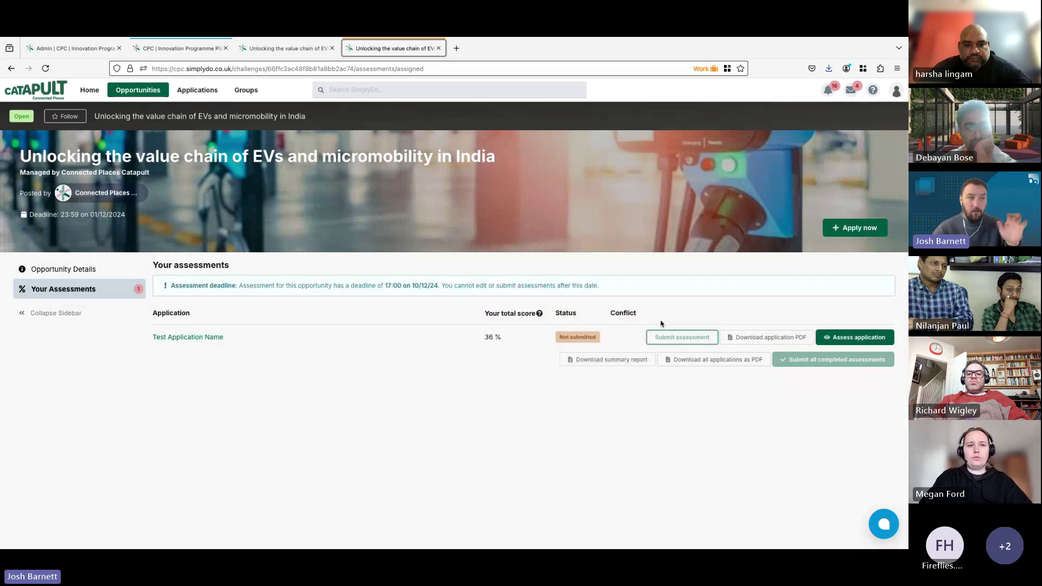
{"action": "left_click", "coordinate": [835, 338]}
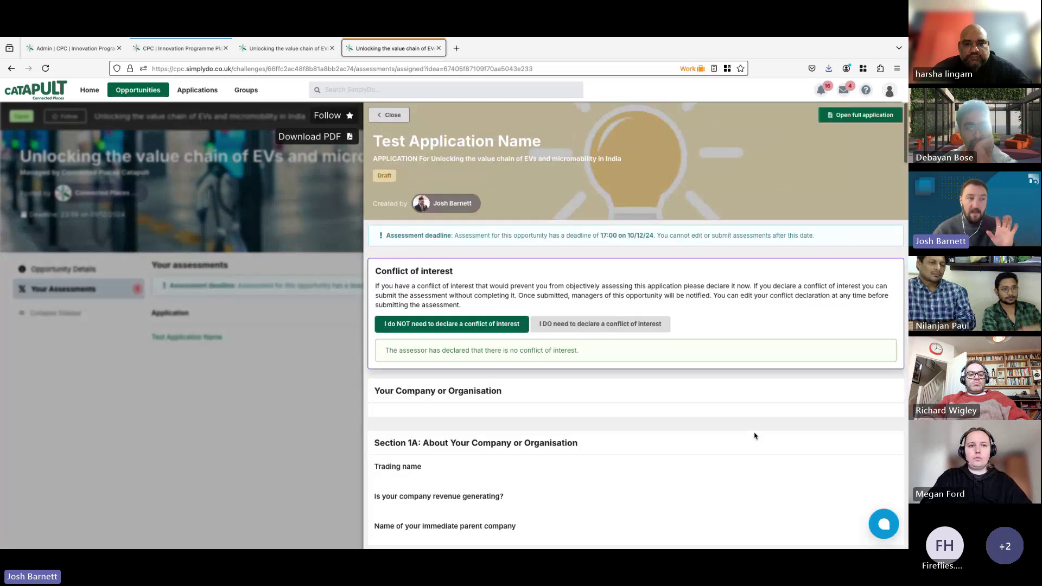
{"action": "scroll", "coordinate": [753, 434], "scroll_direction": "down", "scroll_amount": 10}
{"action": "scroll", "coordinate": [754, 435], "scroll_direction": "down", "scroll_amount": 15}
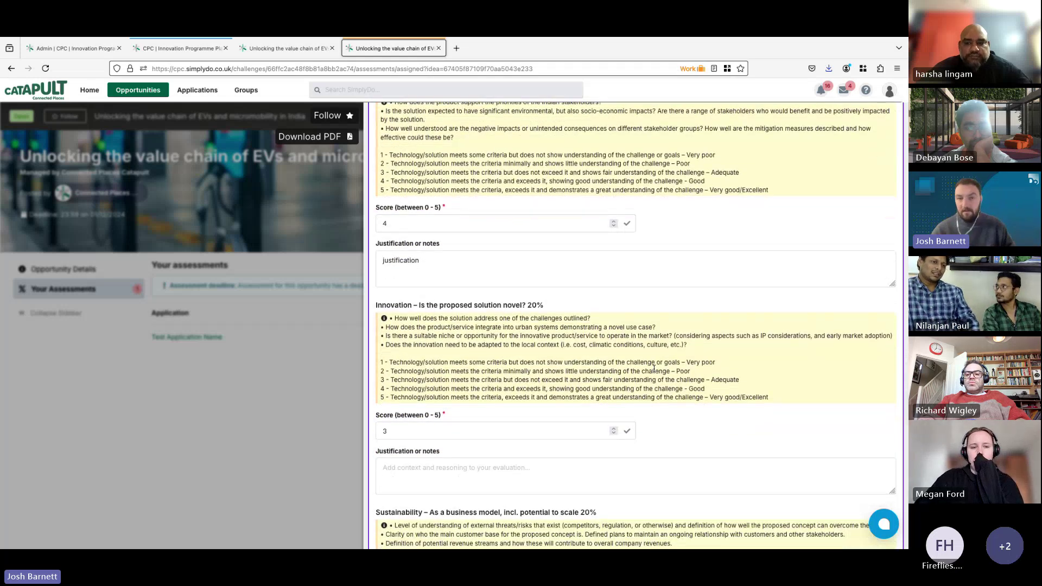
Score the Sustainability question 4 in the Assessment section.
{"action": "scroll", "coordinate": [654, 369], "scroll_direction": "down", "scroll_amount": 2}
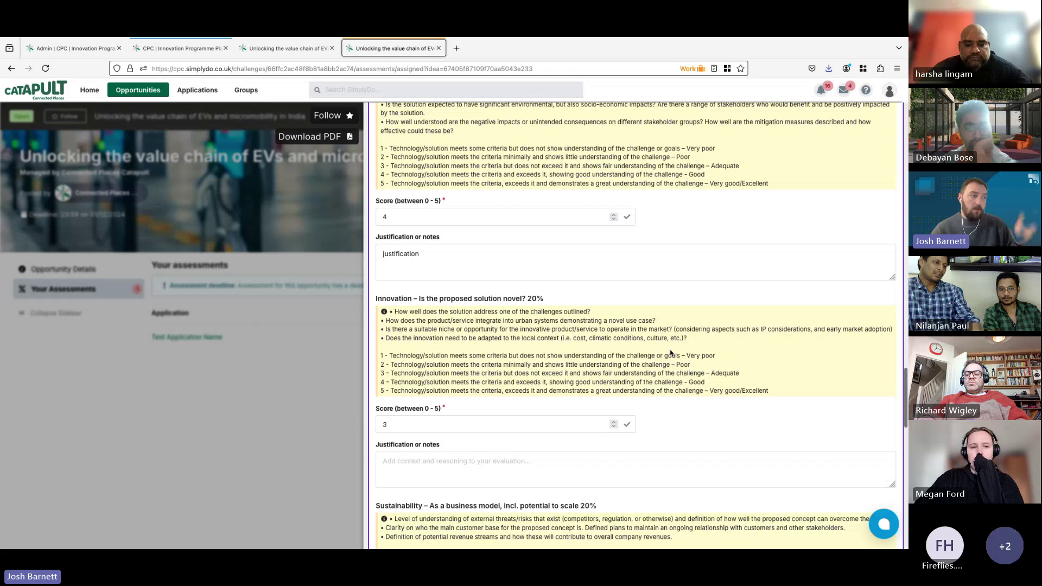
{"action": "scroll", "coordinate": [549, 373], "scroll_direction": "down", "scroll_amount": 2}
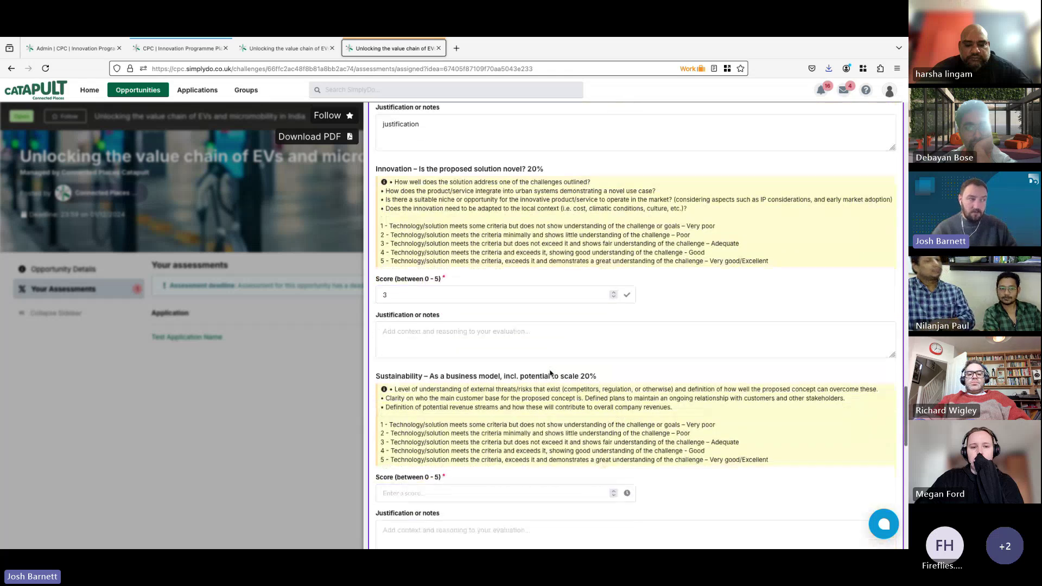
{"action": "left_click", "coordinate": [442, 476]}
{"action": "type", "text": "4"}
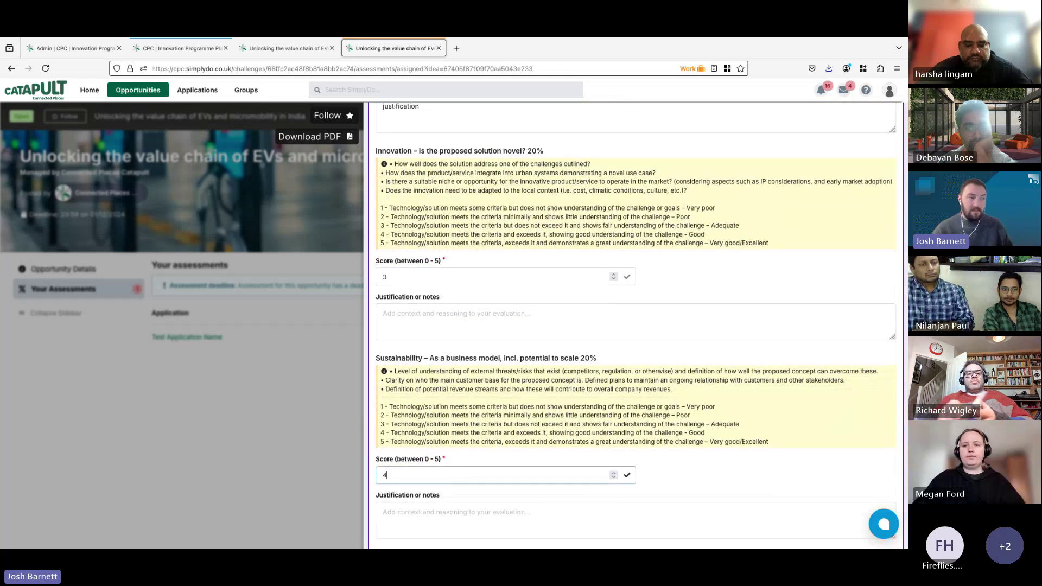
Look over the Partnership readiness criteria, the Assessment section's questions and the start of the General section.
{"action": "scroll", "coordinate": [455, 485], "scroll_direction": "down", "scroll_amount": 4}
{"action": "scroll", "coordinate": [456, 485], "scroll_direction": "down", "scroll_amount": 3}
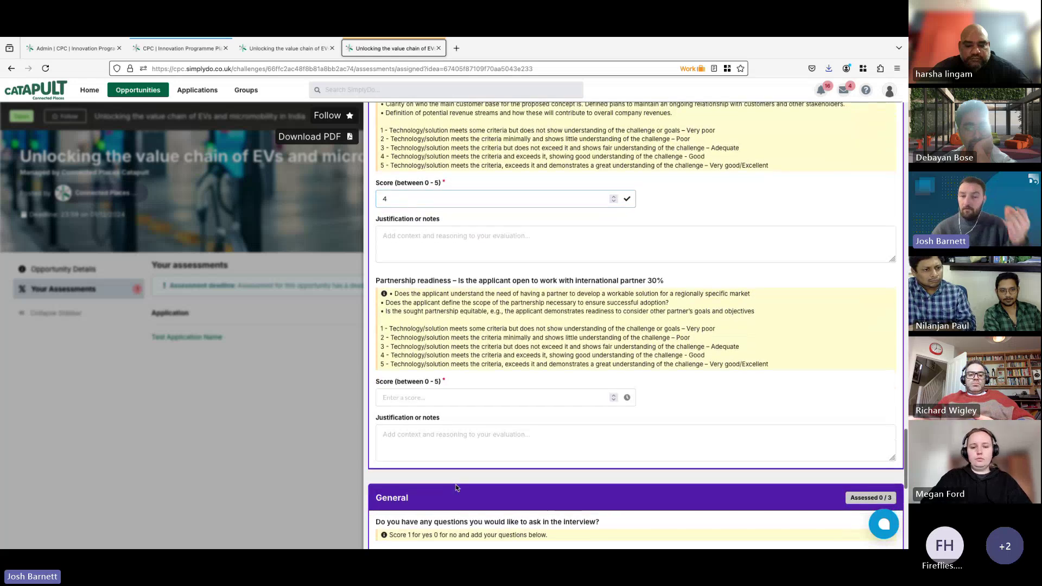
{"action": "scroll", "coordinate": [454, 484], "scroll_direction": "down", "scroll_amount": 1}
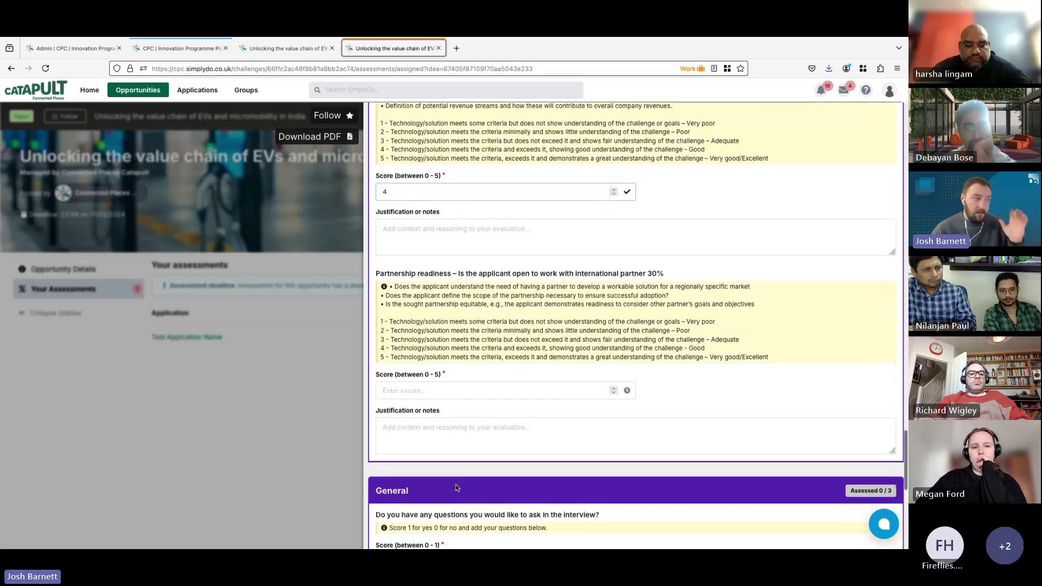
{"action": "scroll", "coordinate": [455, 486], "scroll_direction": "up", "scroll_amount": 15}
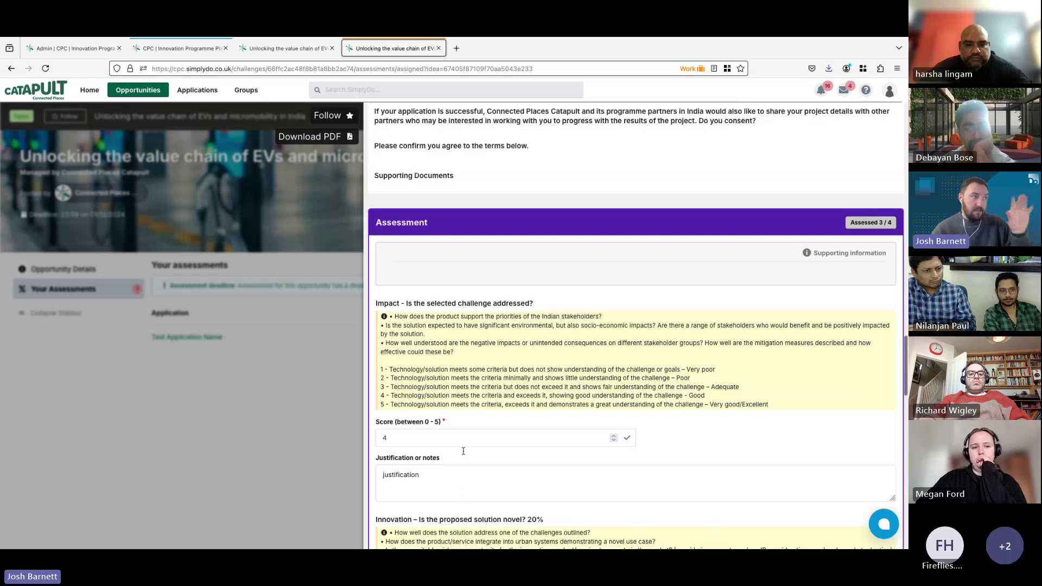
{"action": "scroll", "coordinate": [427, 244], "scroll_direction": "down", "scroll_amount": 15}
{"action": "scroll", "coordinate": [430, 264], "scroll_direction": "down", "scroll_amount": 2}
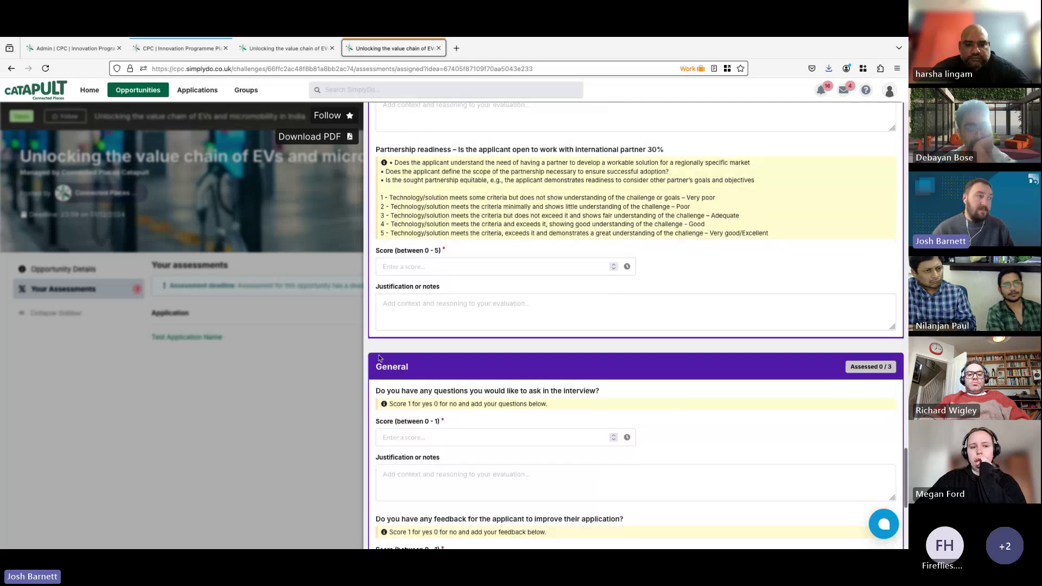
{"action": "scroll", "coordinate": [432, 374], "scroll_direction": "down", "scroll_amount": 1}
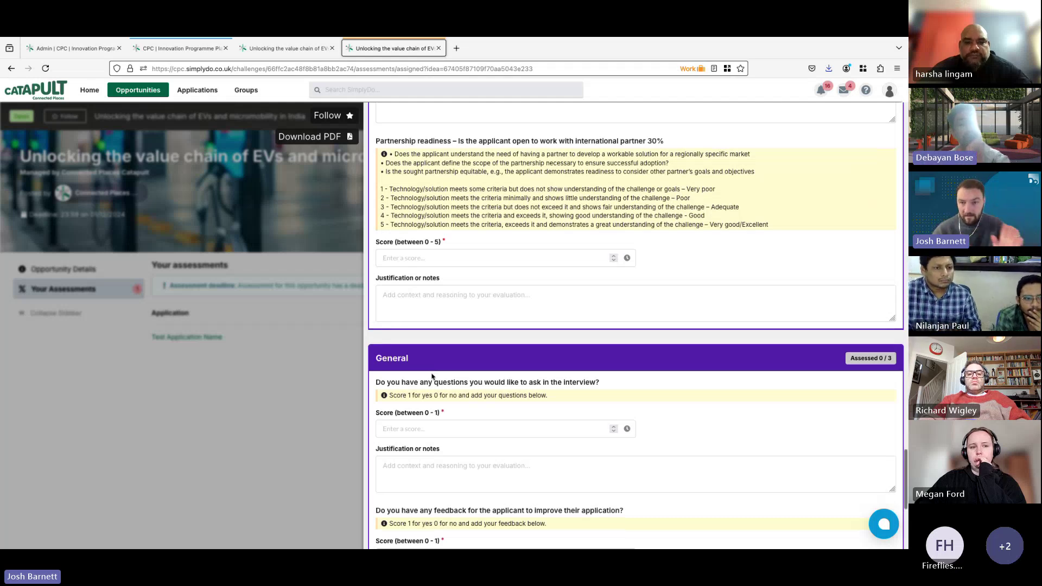
{"action": "scroll", "coordinate": [433, 375], "scroll_direction": "down", "scroll_amount": 1}
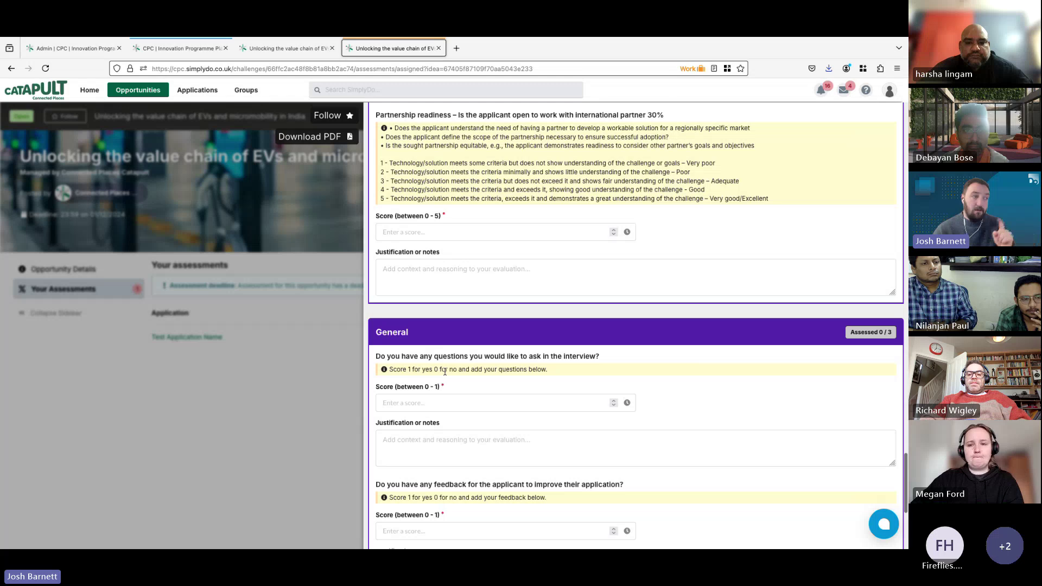
Score 1 for both the interview questions item and the applicant feedback item in the General section.
{"action": "left_click", "coordinate": [416, 402]}
{"action": "type", "text": "1"}
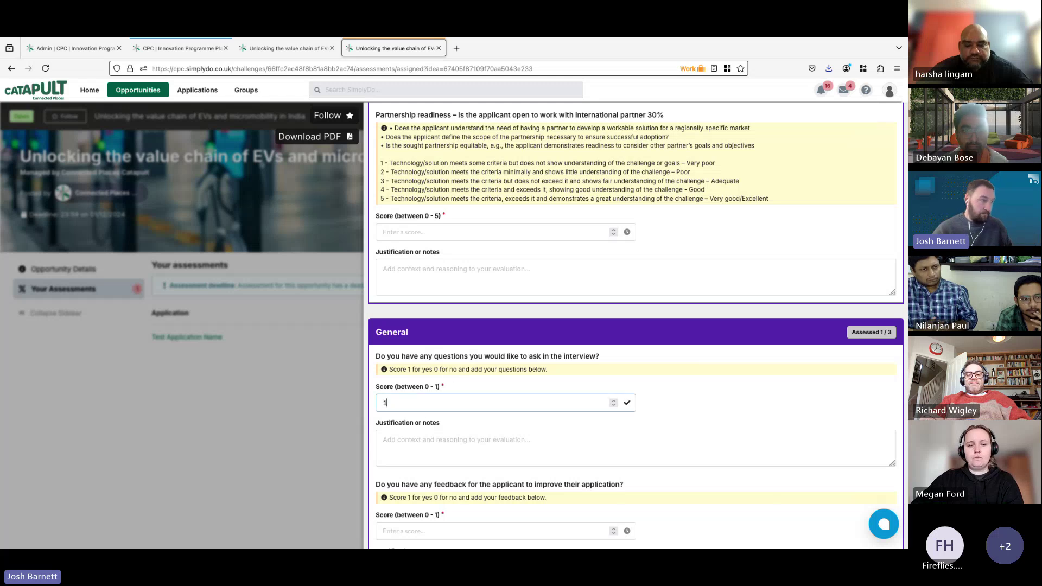
{"action": "left_click", "coordinate": [409, 439]}
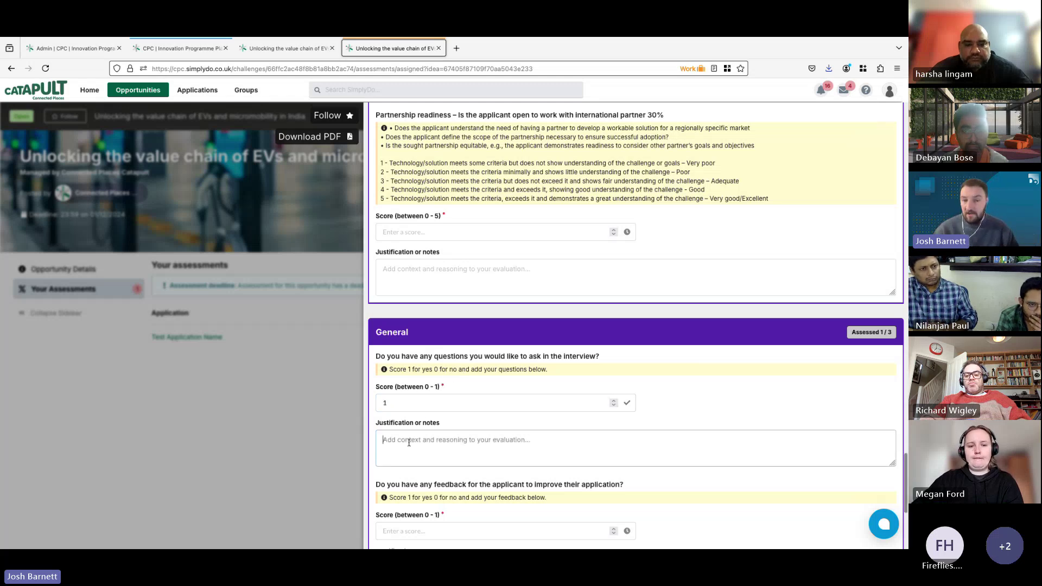
{"action": "scroll", "coordinate": [408, 442], "scroll_direction": "down", "scroll_amount": 3}
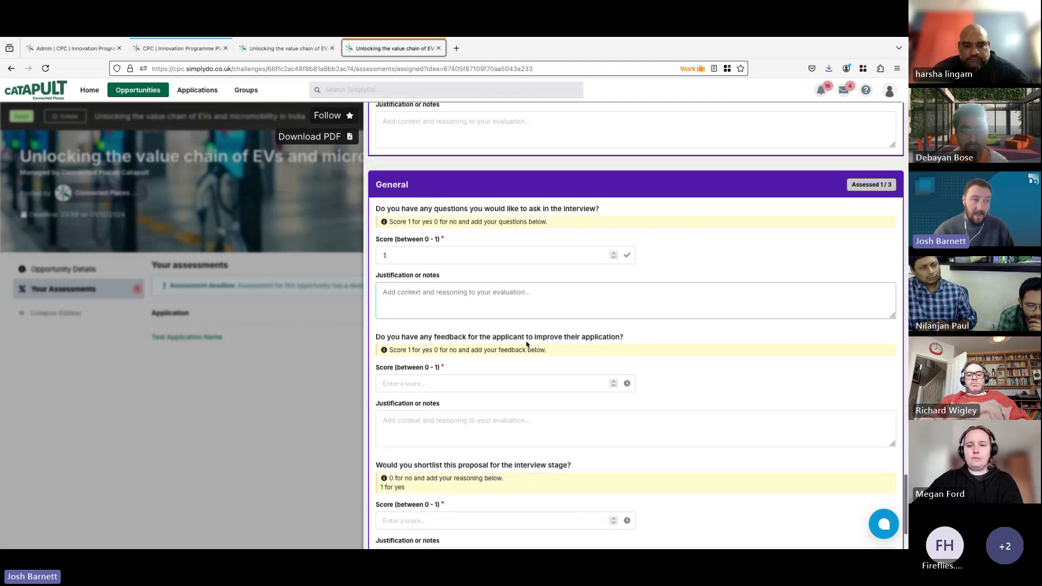
{"action": "left_click", "coordinate": [419, 386]}
{"action": "type", "text": "1"}
{"action": "left_click", "coordinate": [489, 428]}
Score the interview shortlisting question 1 and check the requirements for submitting the assessment.
{"action": "scroll", "coordinate": [489, 429], "scroll_direction": "down", "scroll_amount": 3}
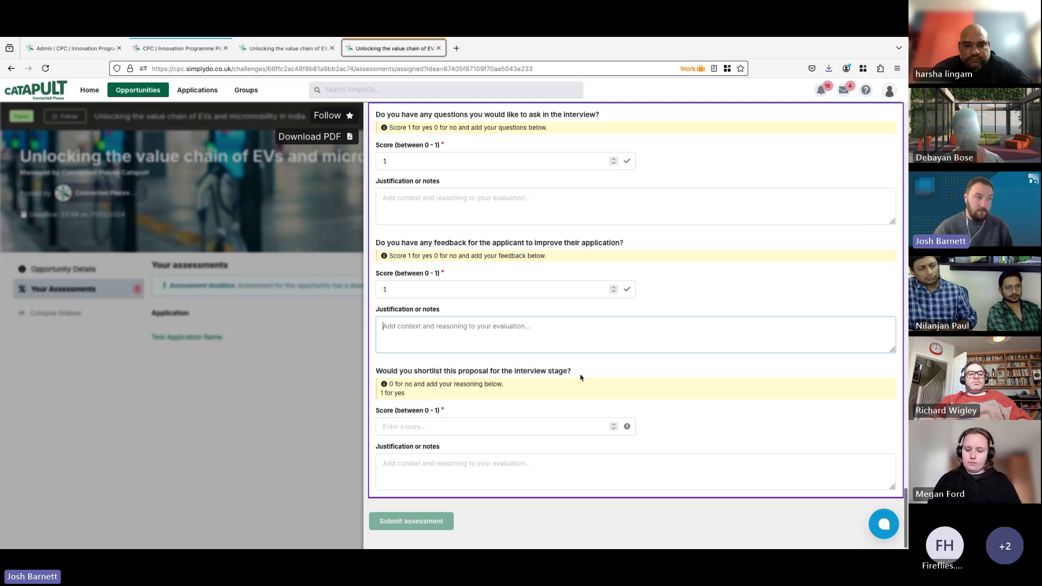
{"action": "left_click", "coordinate": [412, 426]}
{"action": "type", "text": "1"}
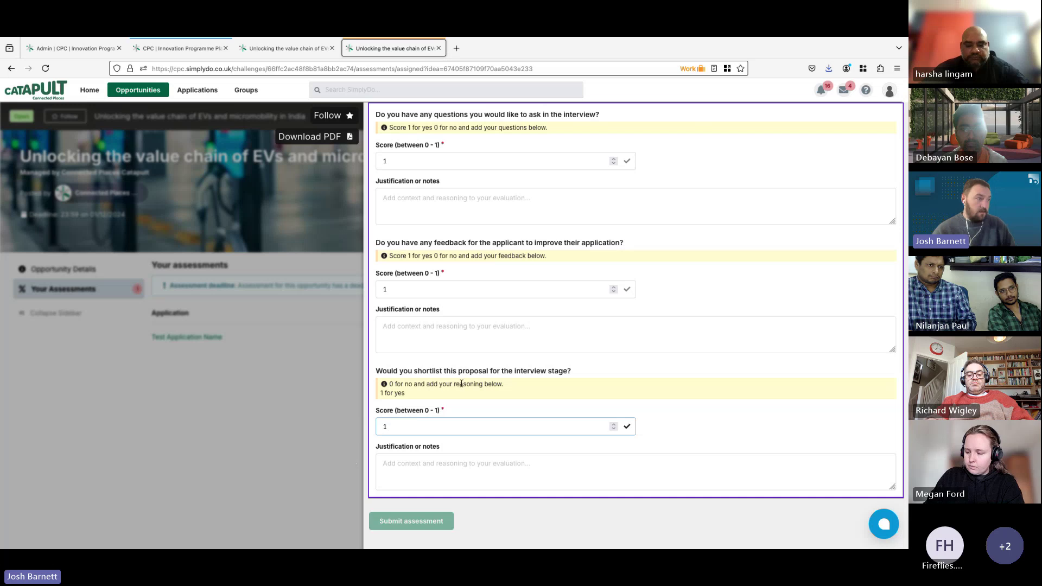
{"action": "scroll", "coordinate": [472, 314], "scroll_direction": "up", "scroll_amount": 5}
{"action": "scroll", "coordinate": [473, 316], "scroll_direction": "down", "scroll_amount": 5}
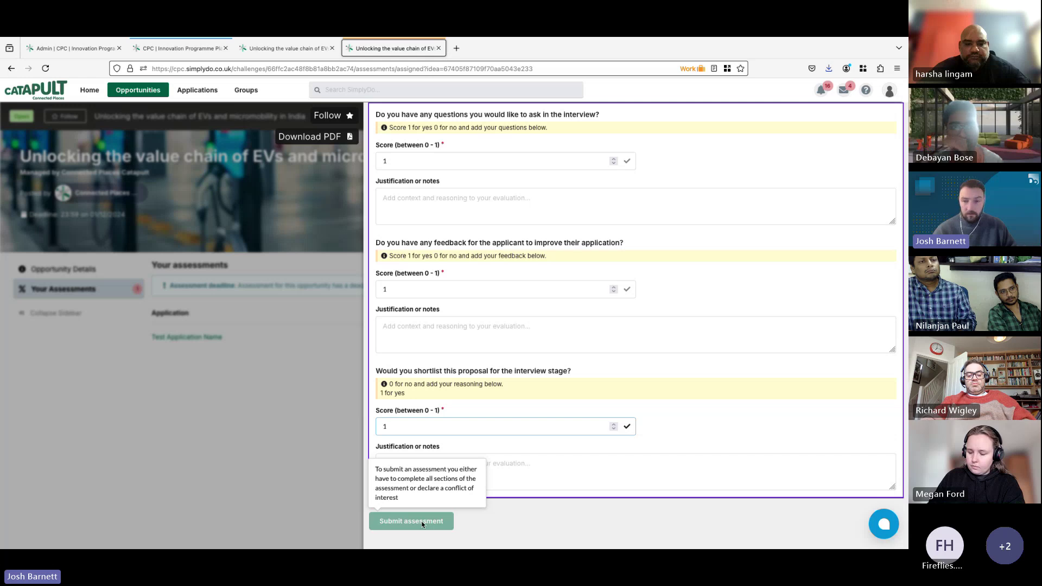
Close the assessment and examine the test application's total score and submission options in the assessments list.
{"action": "left_click", "coordinate": [304, 405]}
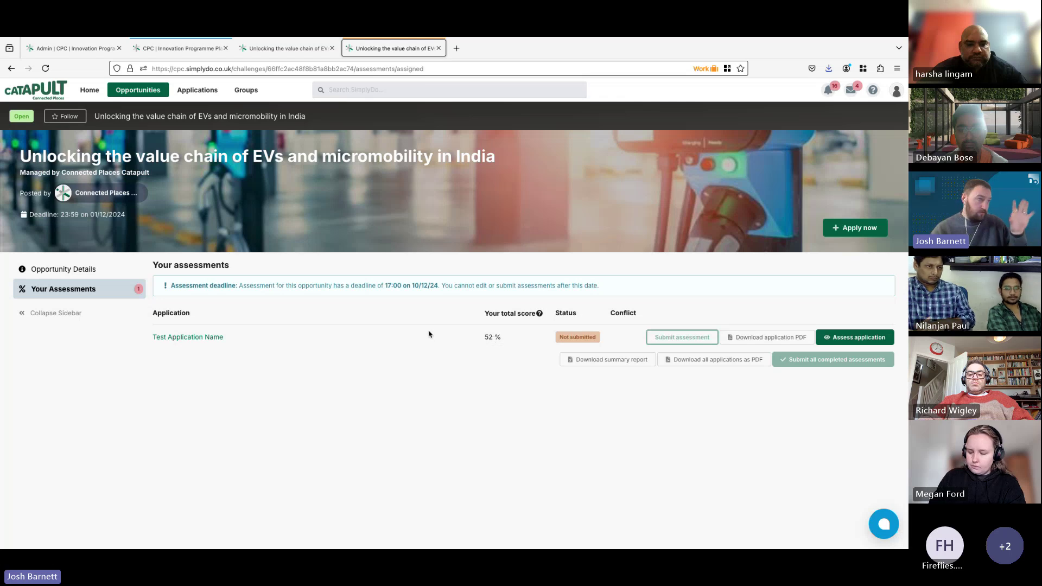
{"action": "left_click_drag", "start_coordinate": [509, 332], "coordinate": [465, 342]}
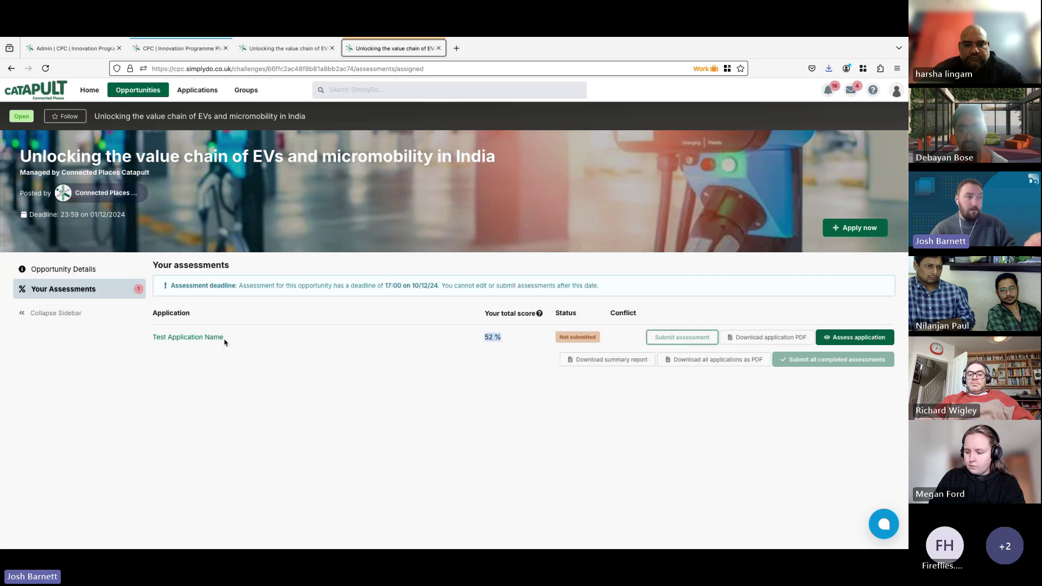
{"action": "left_click", "coordinate": [487, 335]}
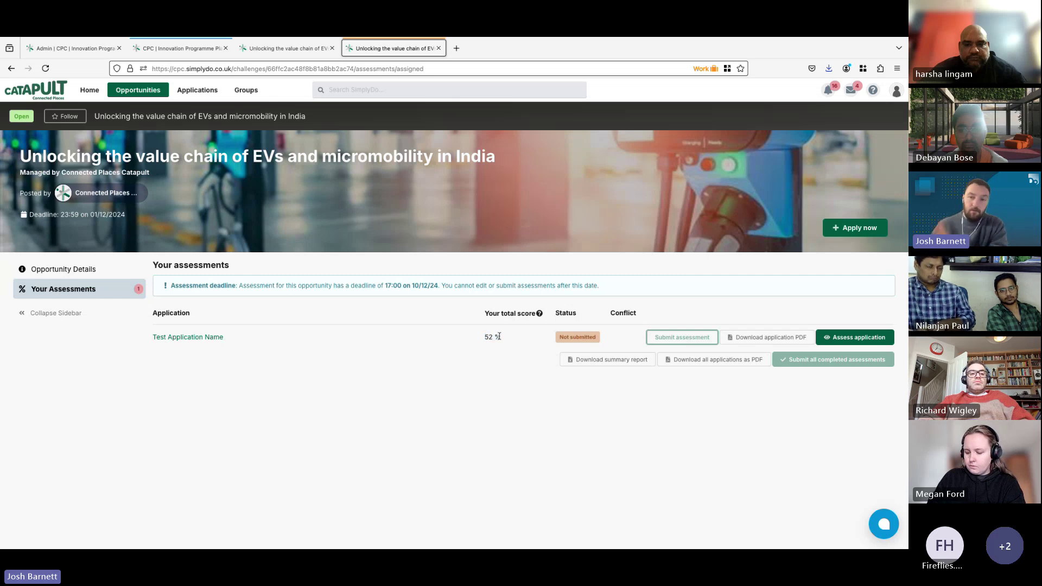
{"action": "scroll", "coordinate": [500, 346], "scroll_direction": "down", "scroll_amount": 1}
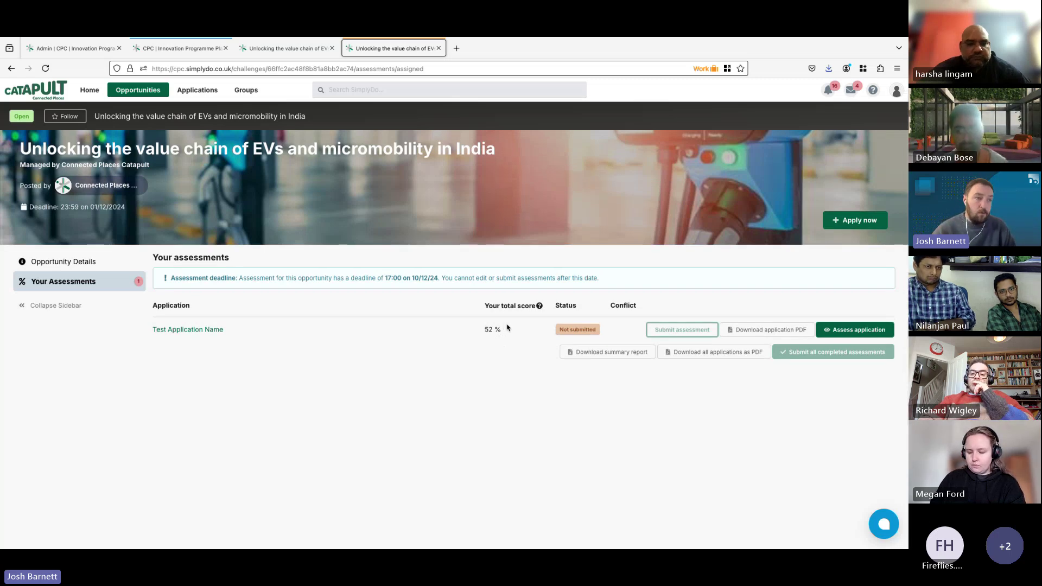
{"action": "mouse_move", "coordinate": [794, 353]}
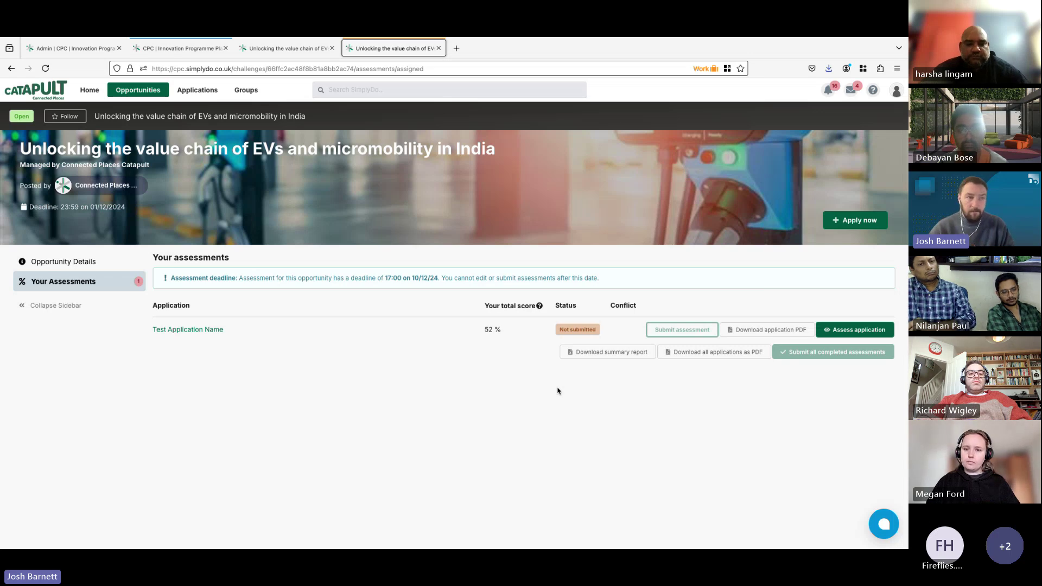
View the SimplyDo product support chat and close it again.
{"action": "left_click", "coordinate": [881, 534]}
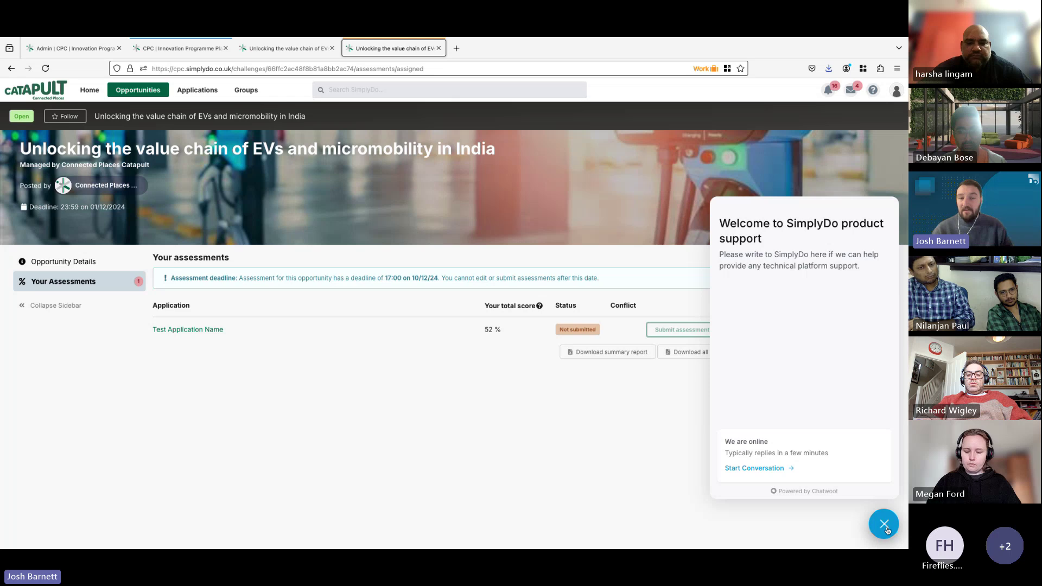
{"action": "left_click", "coordinate": [884, 524]}
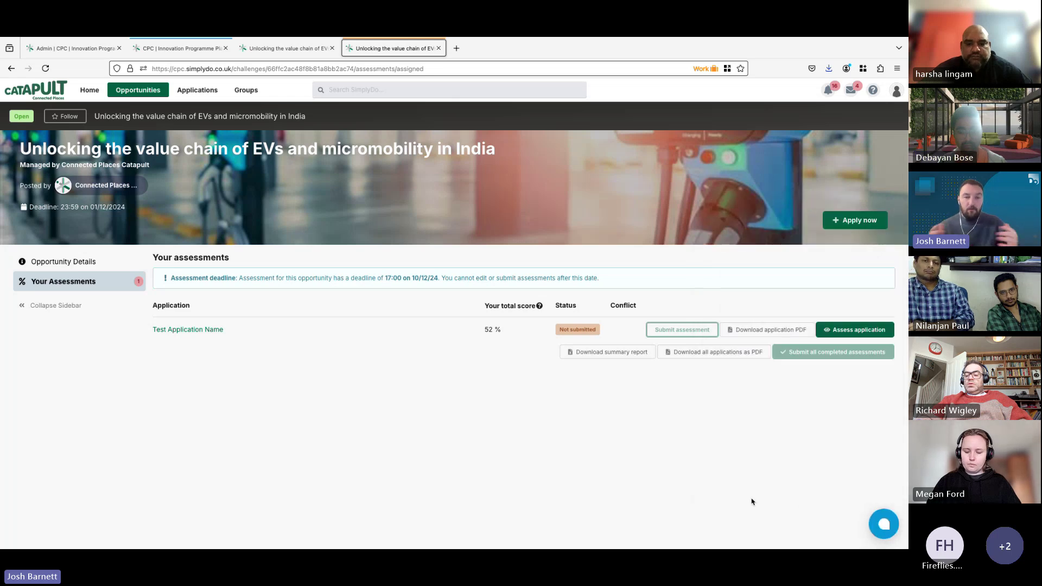